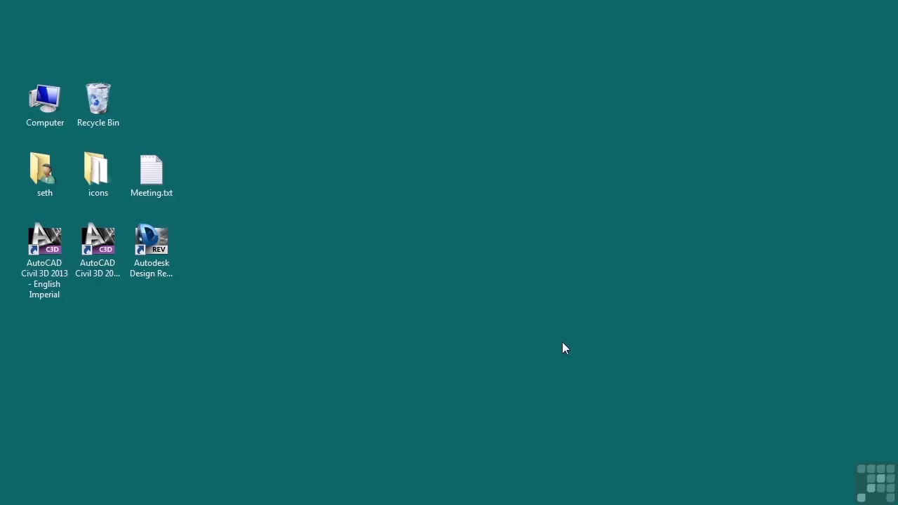
- Open the drawing 0406 Survey Figures.dwg from the Drawings folder in AutoCAD Civil 3D
key("alt+Tab")
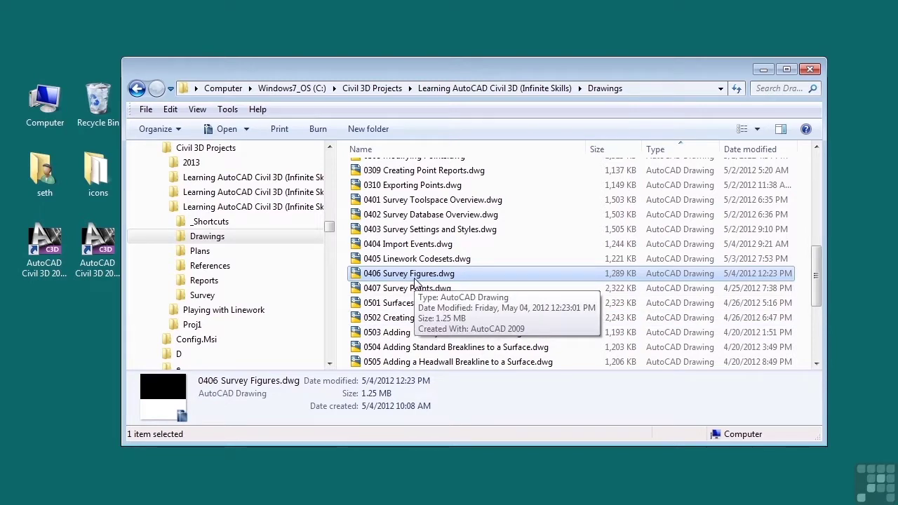
left_click(764, 70)
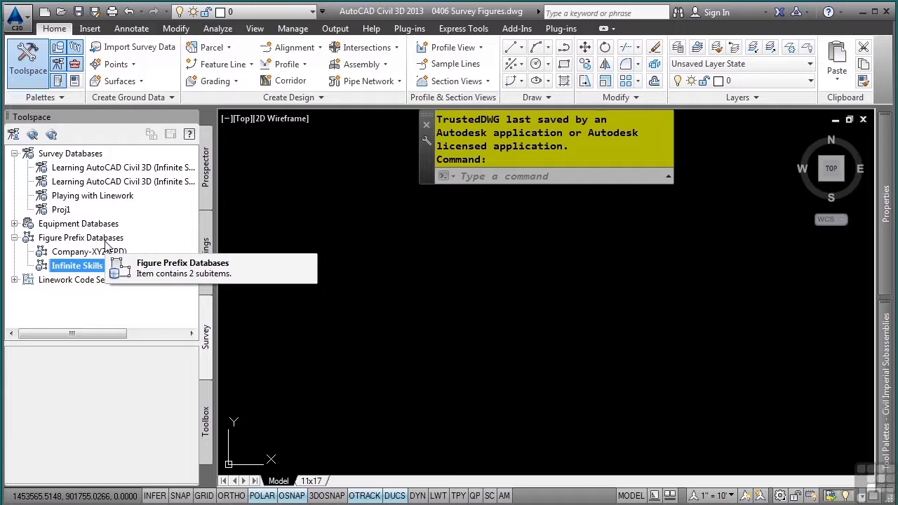
- Review the linework processing and figure defaults in the survey user settings, leaving them unchanged
left_click(14, 135)
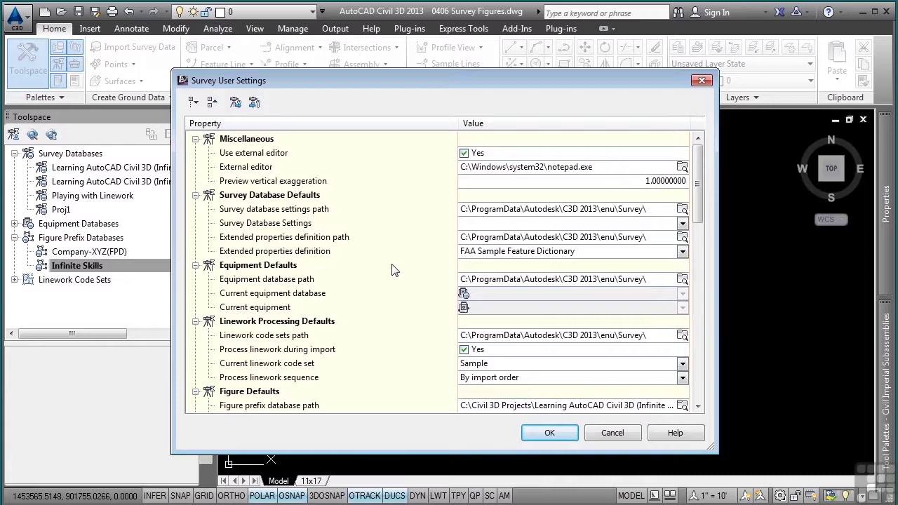
scroll(334, 272, "down", 1)
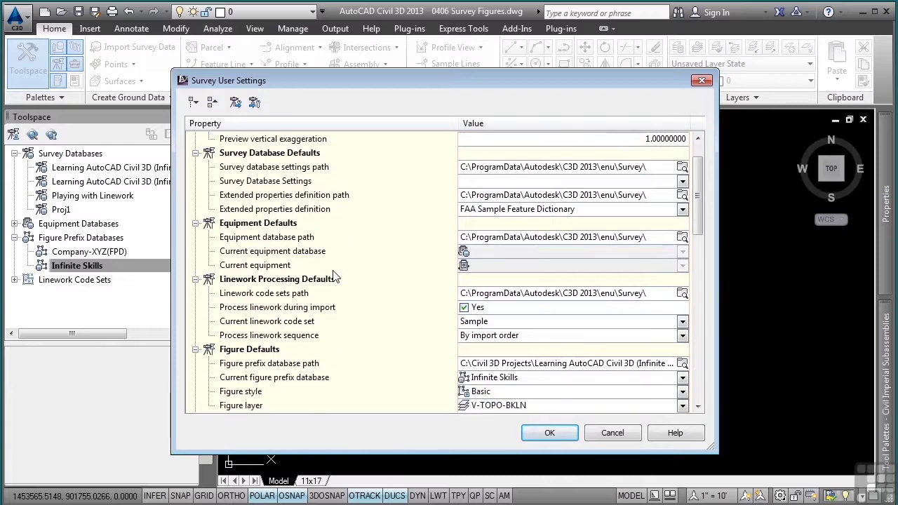
scroll(298, 302, "down", 1)
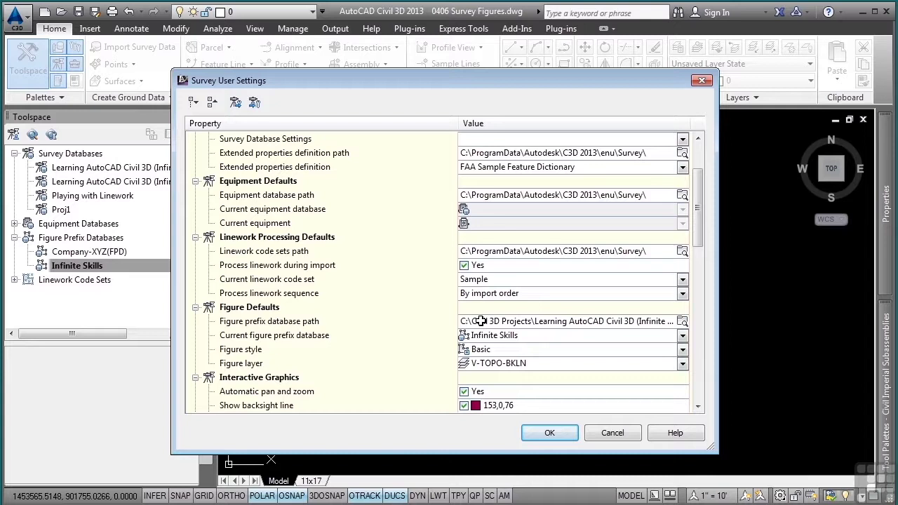
left_click(602, 433)
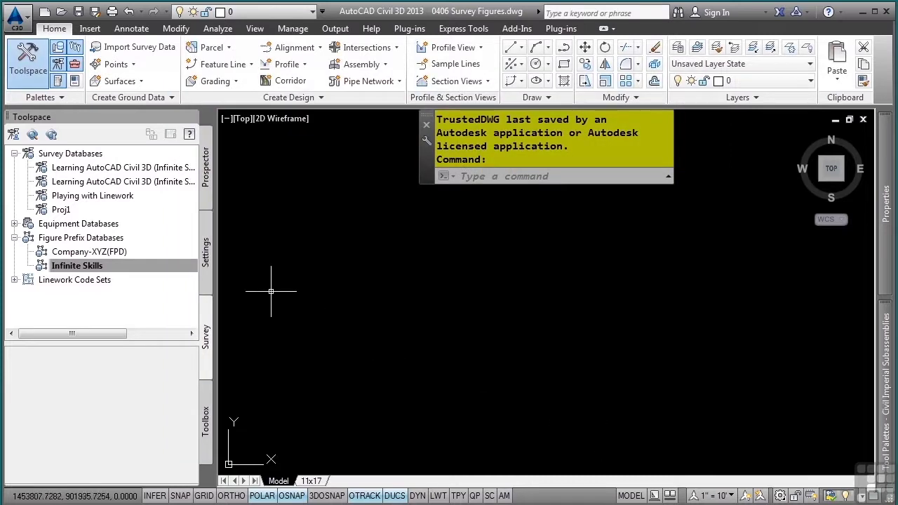
- Open the Proj1 survey database for editing and list its figures
right_click(59, 210)
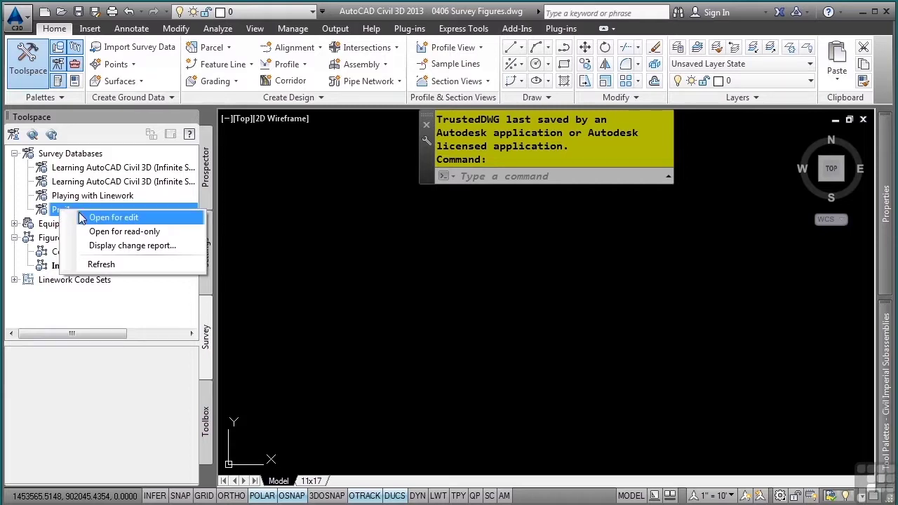
left_click(113, 217)
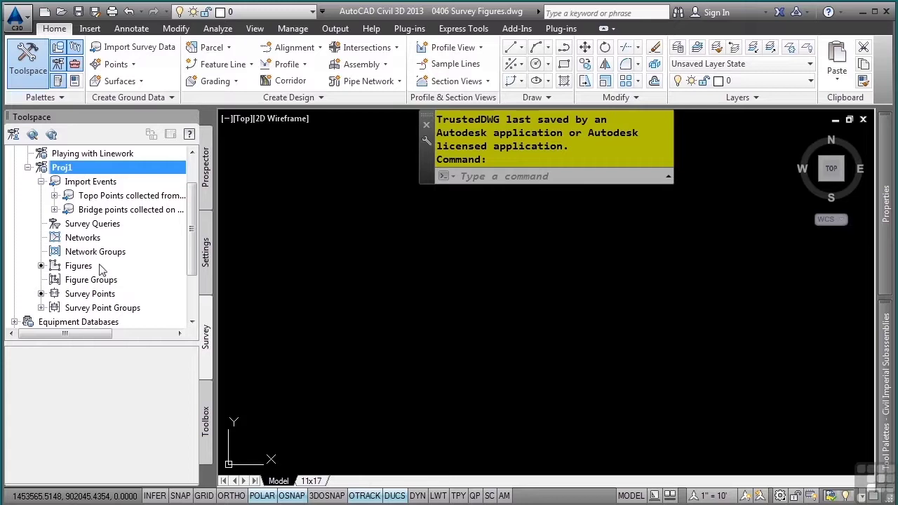
left_click(74, 266)
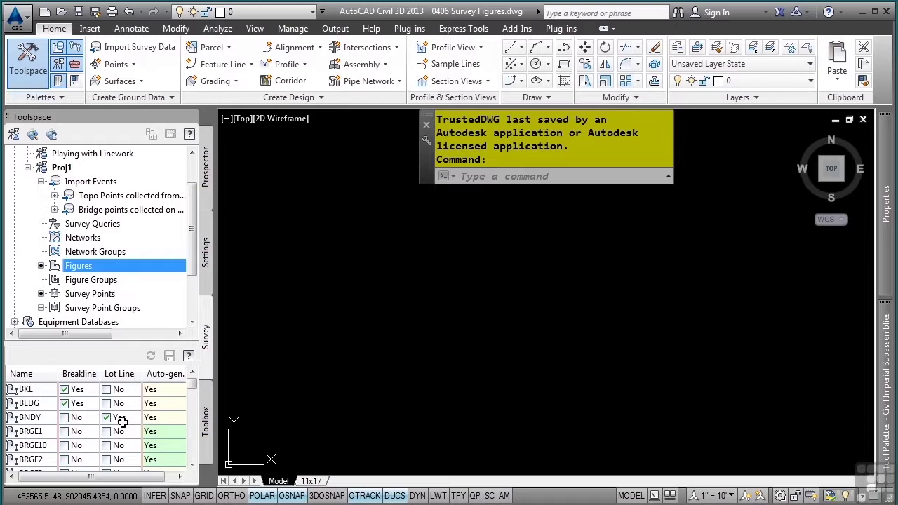
- Insert all figures of the Proj1 survey database into the drawing
mouse_move(95, 398)
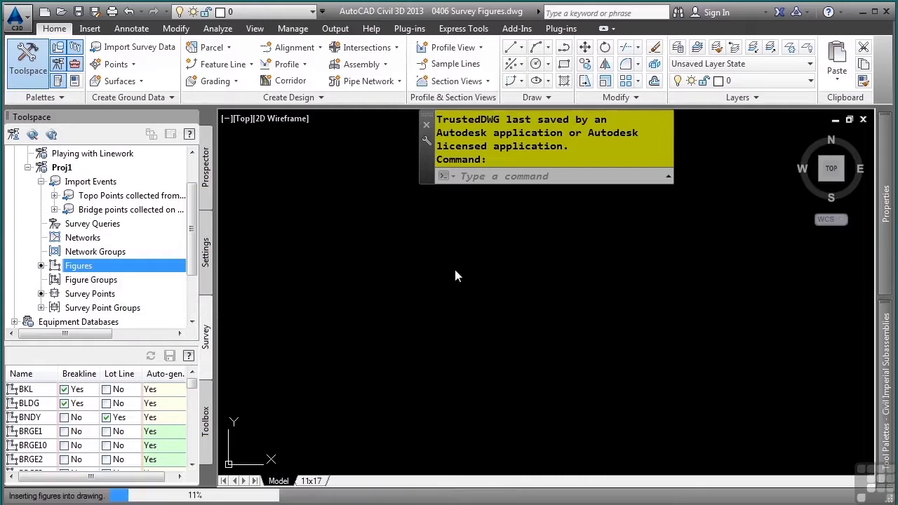
right_click(80, 268)
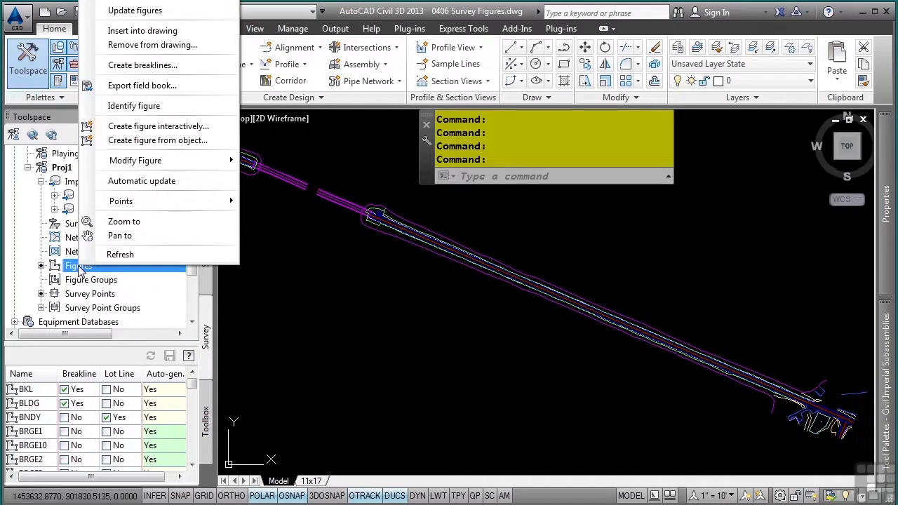
left_click(336, 303)
middle_click_drag(716, 367, 484, 299)
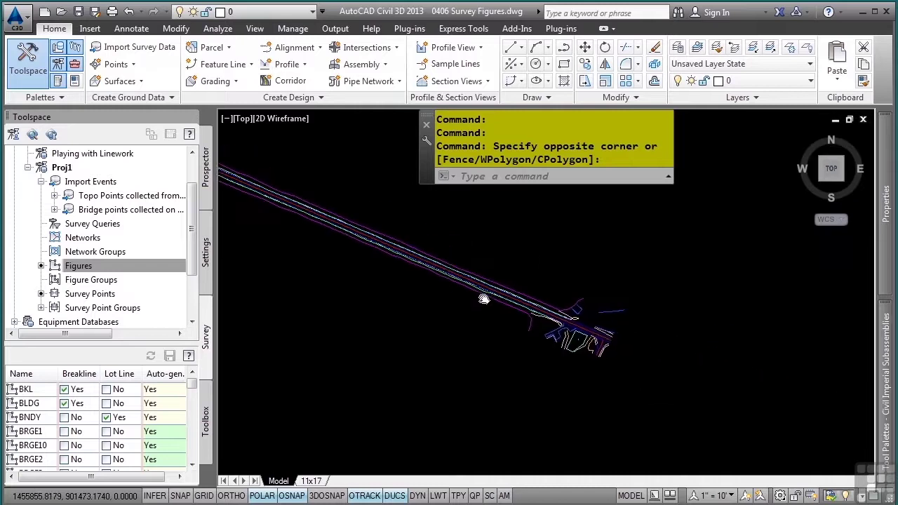
scroll(566, 315, "up", 5)
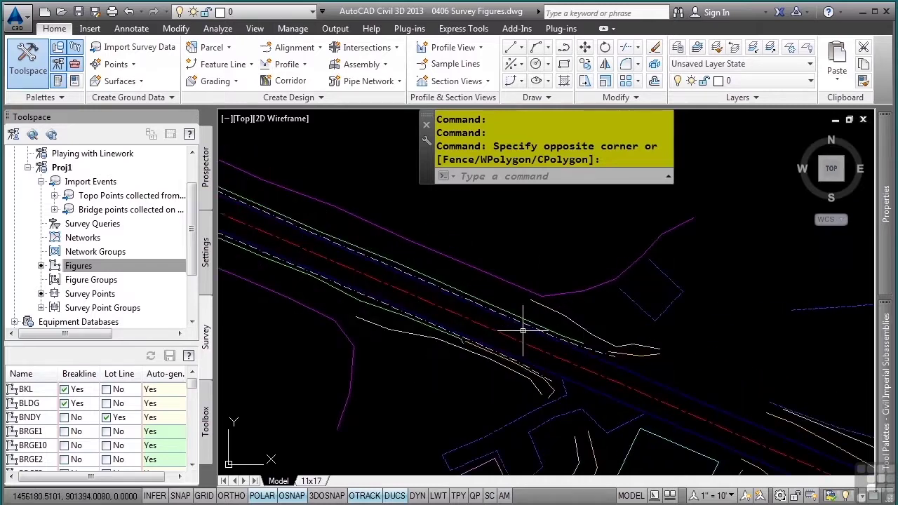
scroll(521, 327, "up", 2)
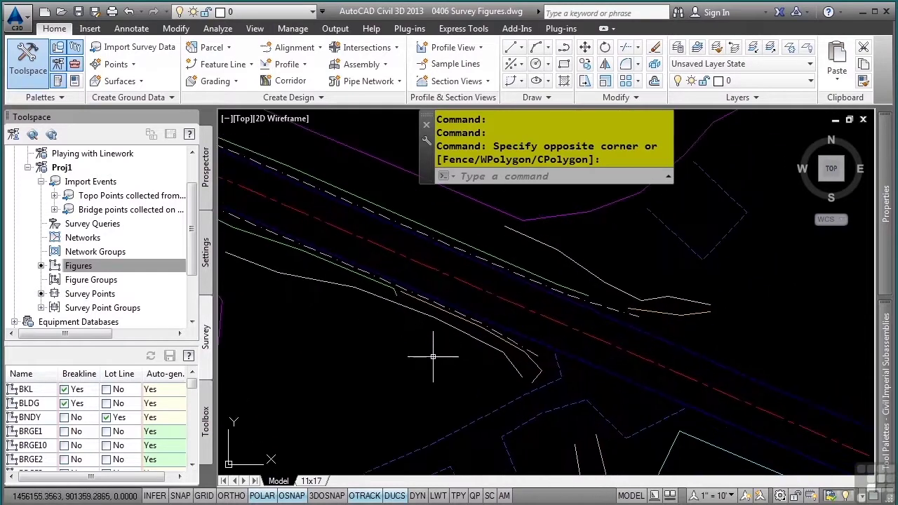
- Look through the survey figure styles in the drawing settings, and return to the Proj1 figure list
mouse_move(479, 326)
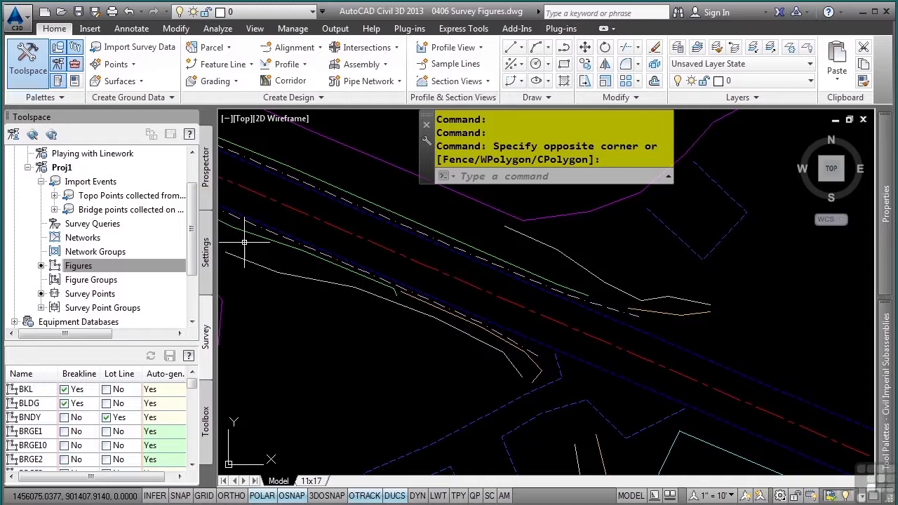
left_click(207, 247)
scroll(140, 243, "down", 6)
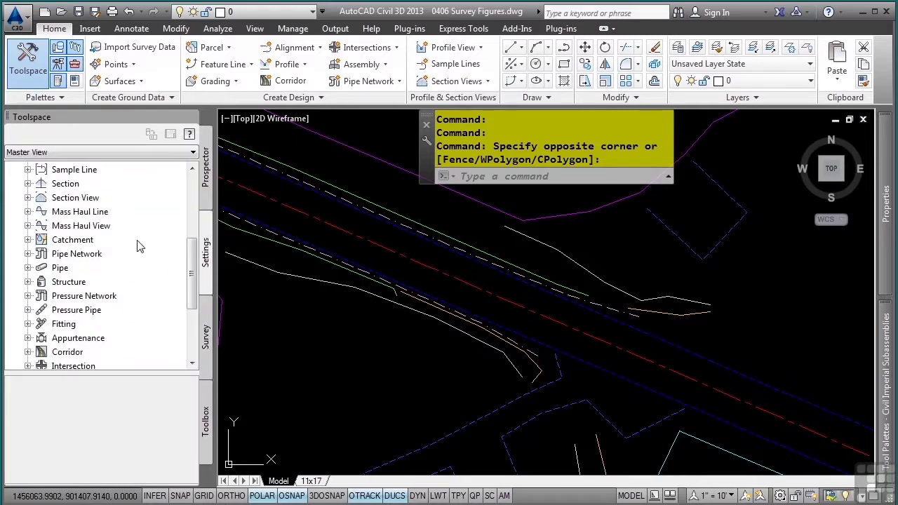
left_click(29, 338)
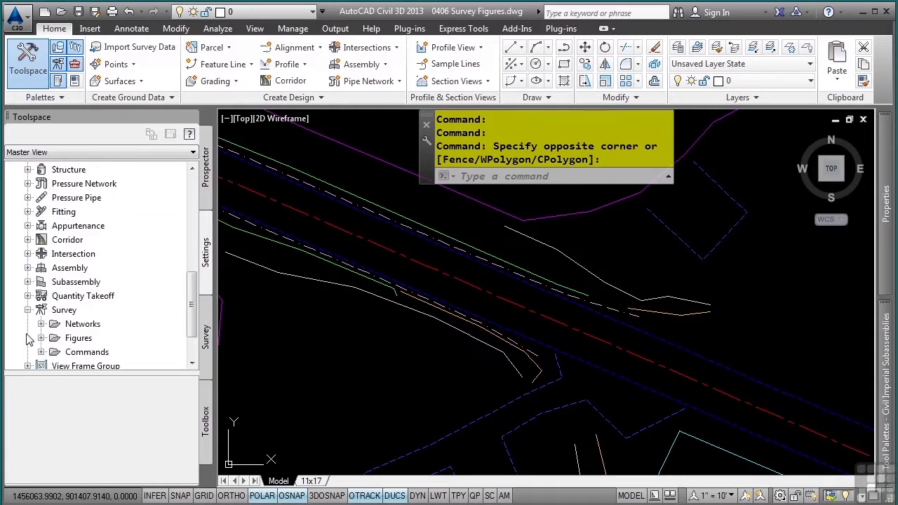
left_click(41, 338)
left_click(54, 310)
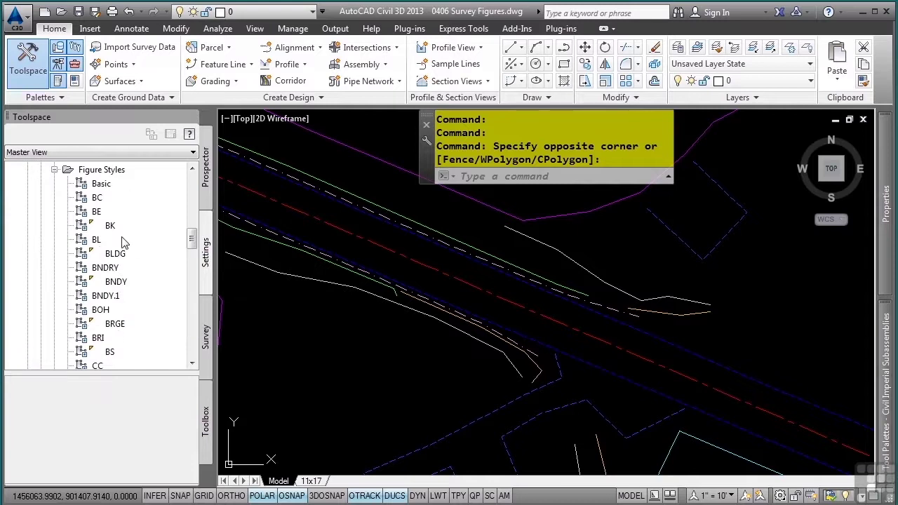
left_click(206, 340)
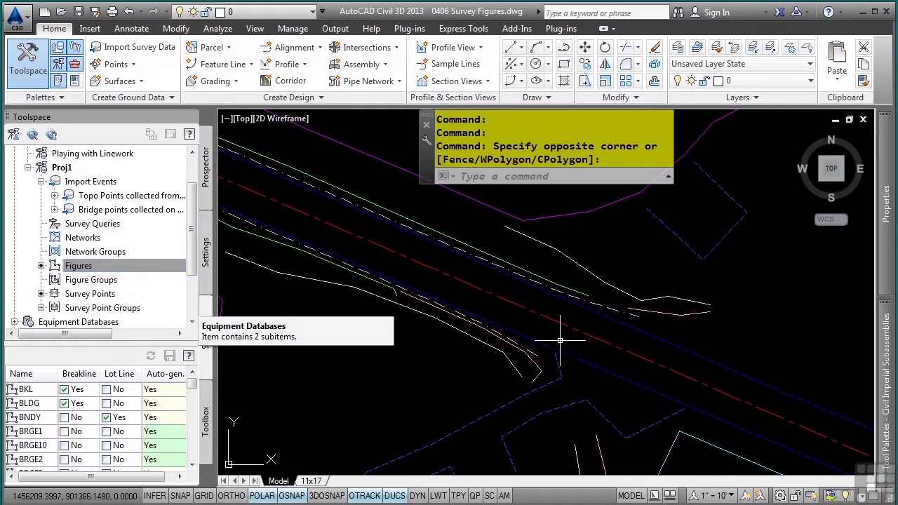
- Highlight the BNDY boundary figure in the drawing from the figure list and check its breakline setting
scroll(569, 381, "up", 4)
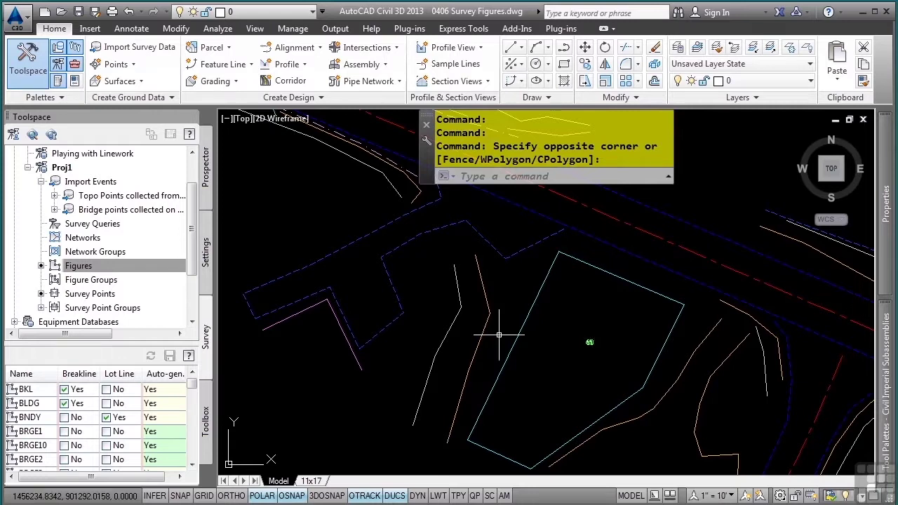
left_click(42, 418)
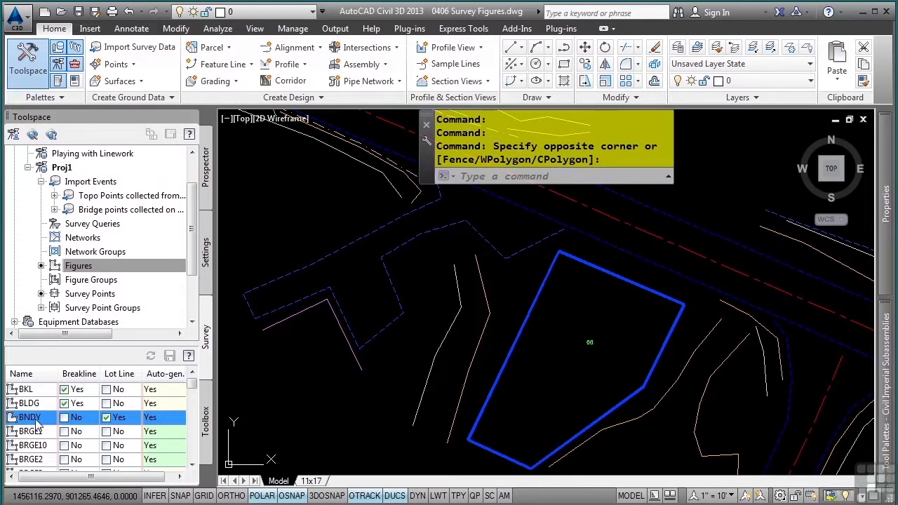
left_click(73, 420)
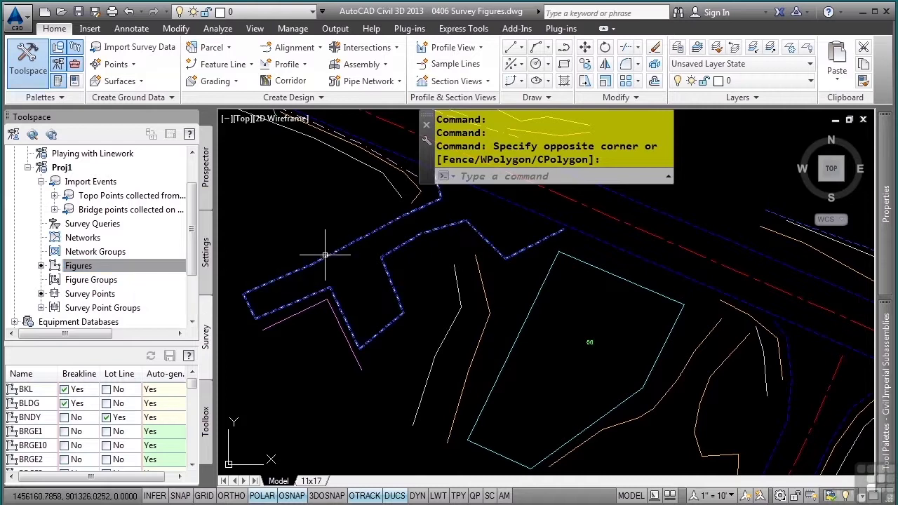
- Try to move the DRG2 driveway figure with the Move command
middle_click_drag(330, 260, 484, 288)
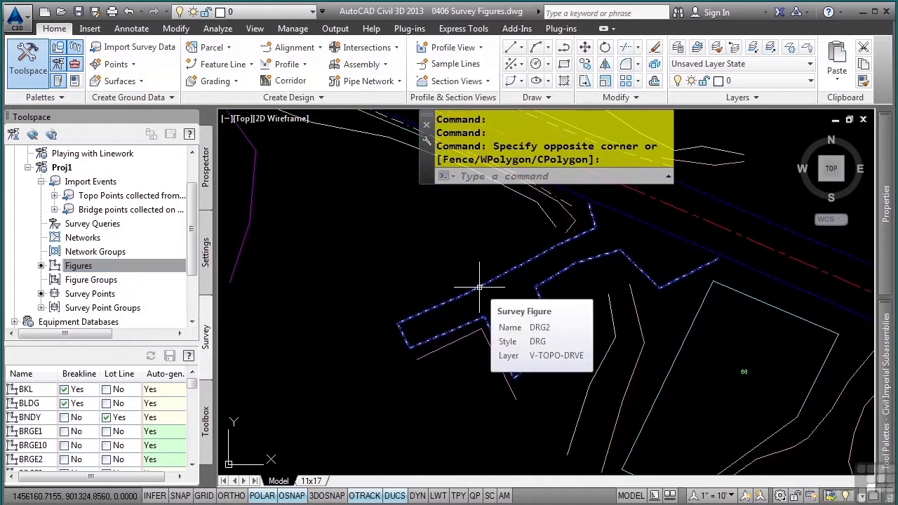
left_click(479, 291)
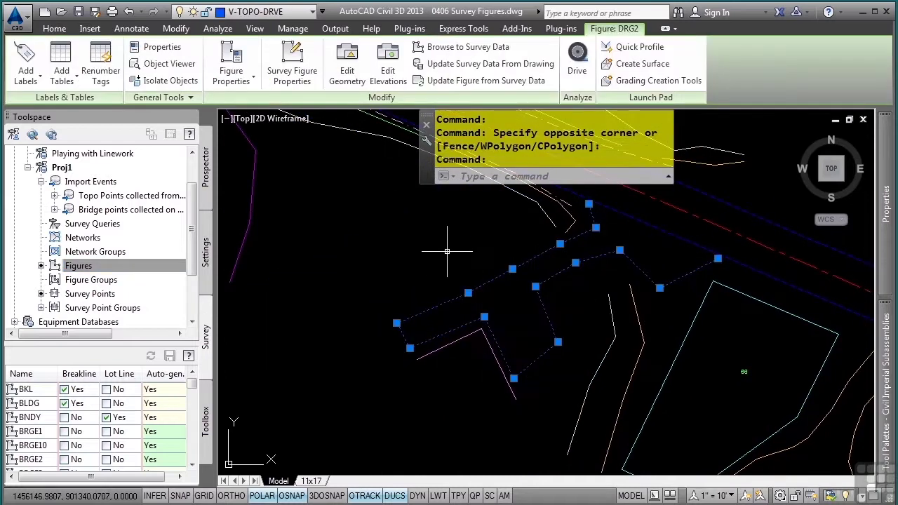
key("m")
key("space")
left_click(482, 309)
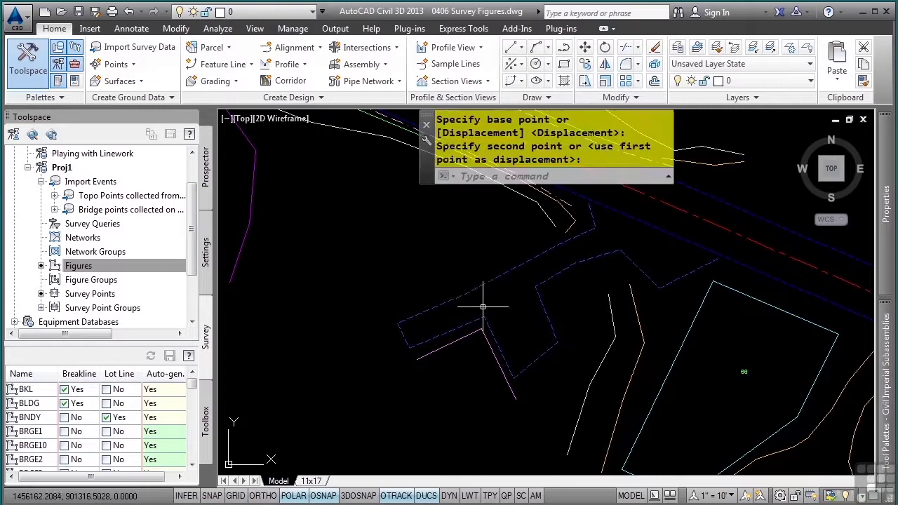
left_click(482, 307)
- Try to copy the DRG2 driveway figure with the Copy command, and clear the selection
type("co")
key("space")
left_click(525, 286)
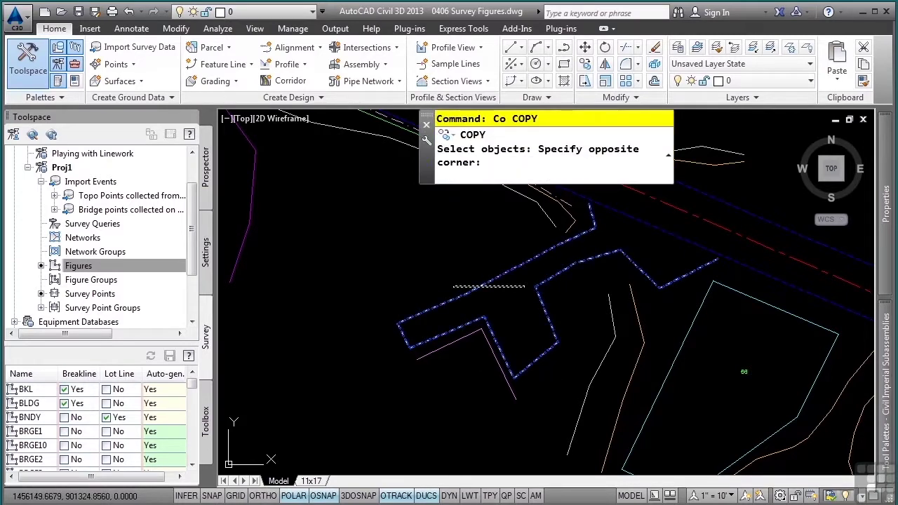
left_click(453, 286)
key("space")
left_click(573, 327)
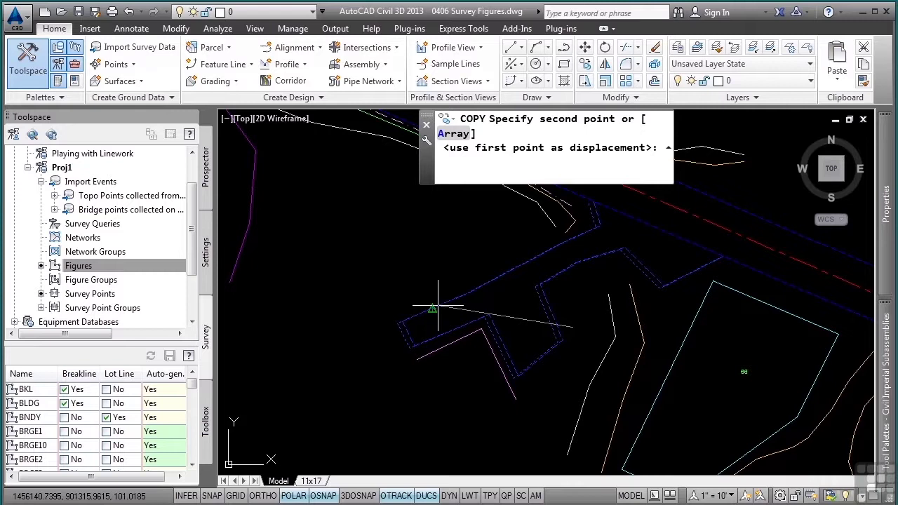
left_click(574, 327)
key("Escape")
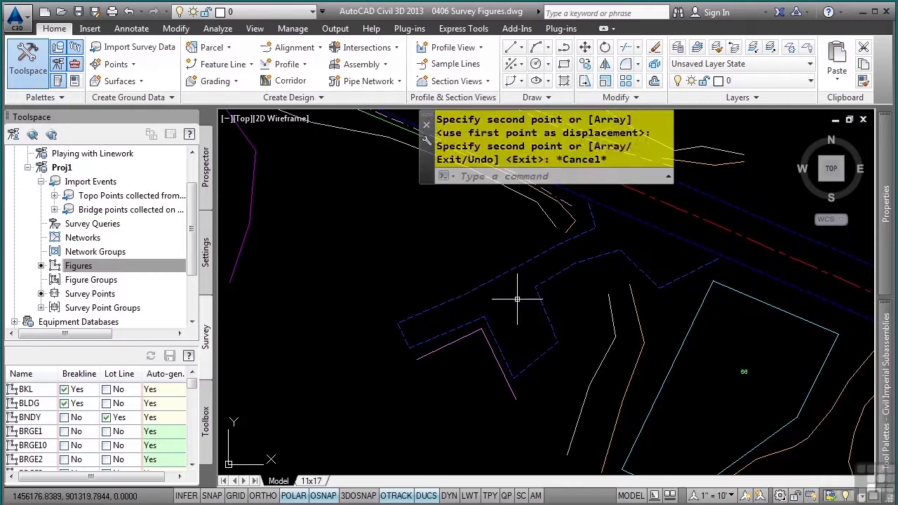
key("Escape")
key("Escape")
left_click(494, 285)
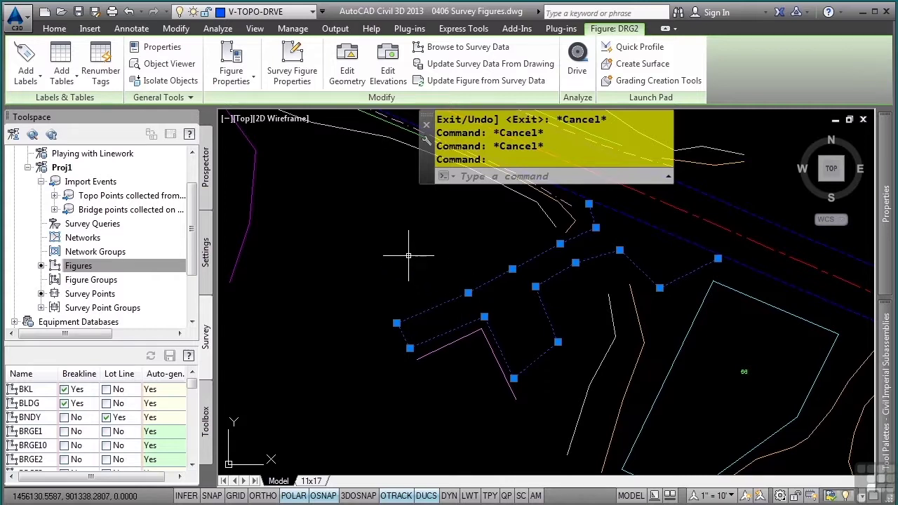
key("Escape")
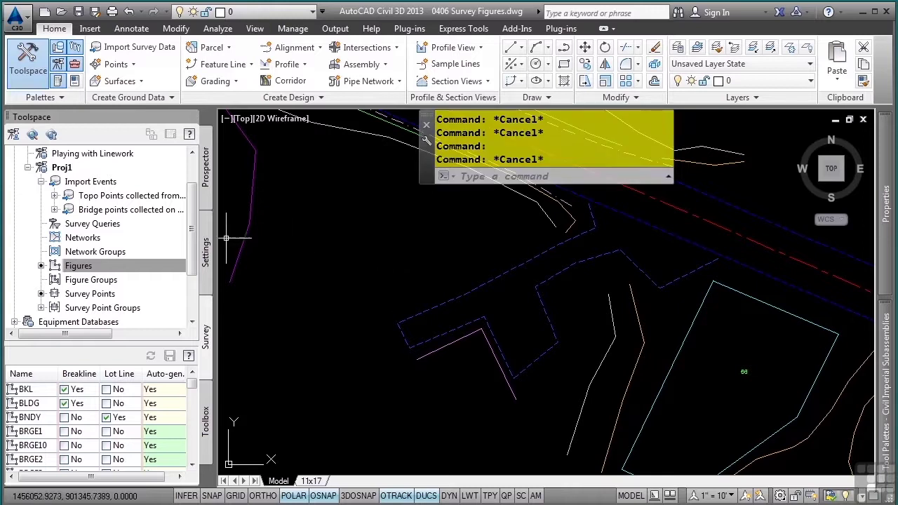
- Insert the Proj1 survey points into the drawing and examine their labels around the driveways at the road's east end
left_click(165, 267)
left_click(92, 294)
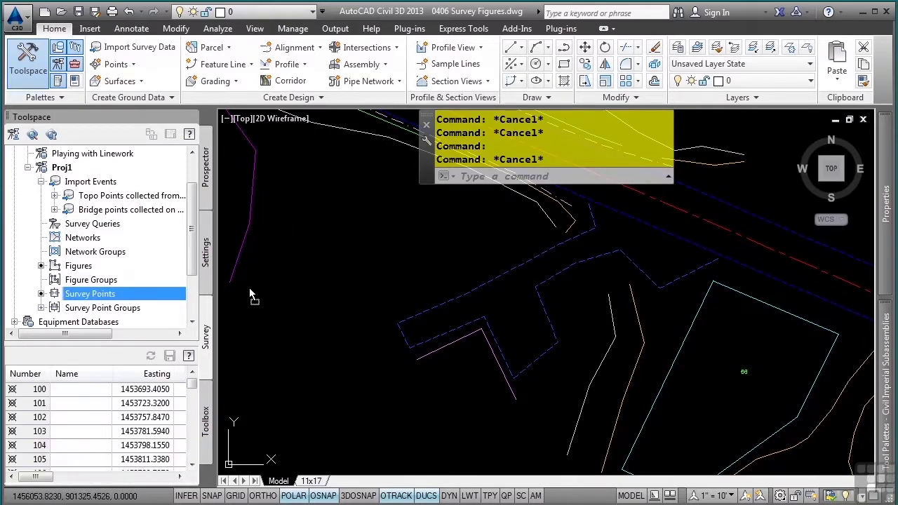
middle_click(375, 292)
middle_click(376, 292)
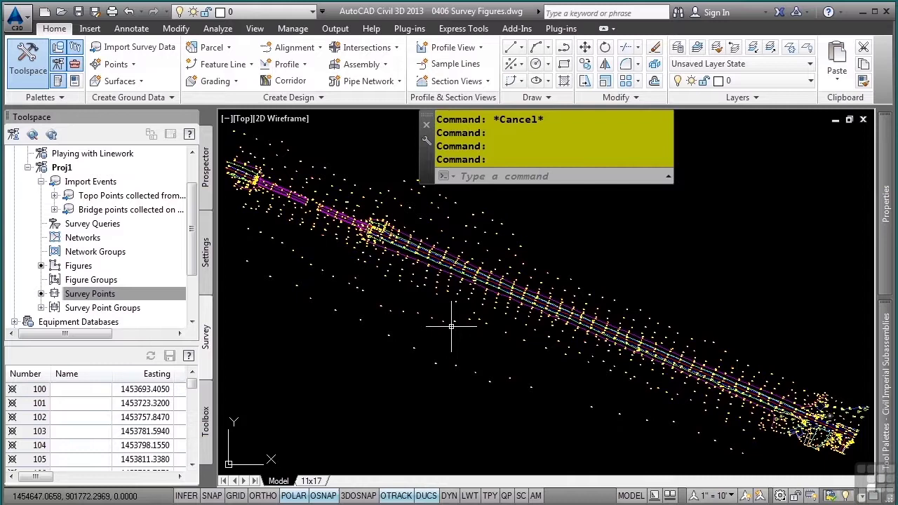
scroll(451, 326, "up", 6)
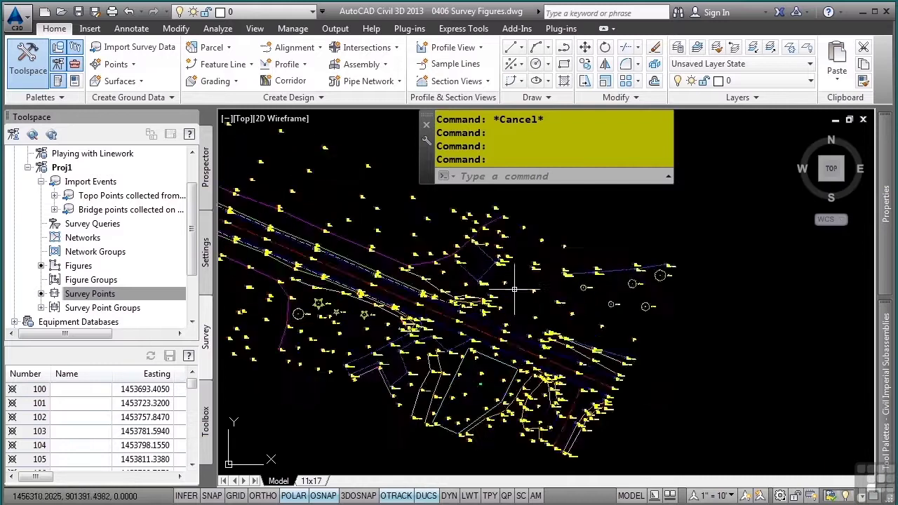
scroll(514, 288, "up", 5)
mouse_move(559, 267)
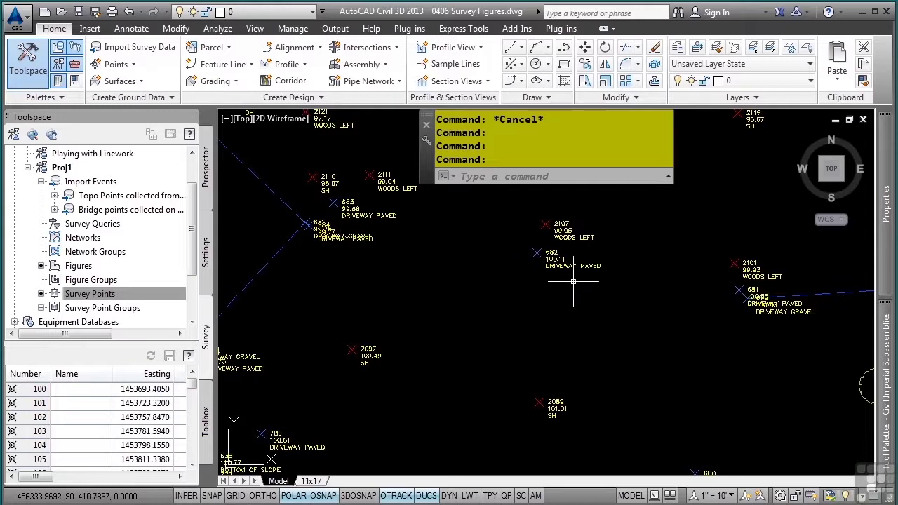
scroll(475, 296, "down", 2)
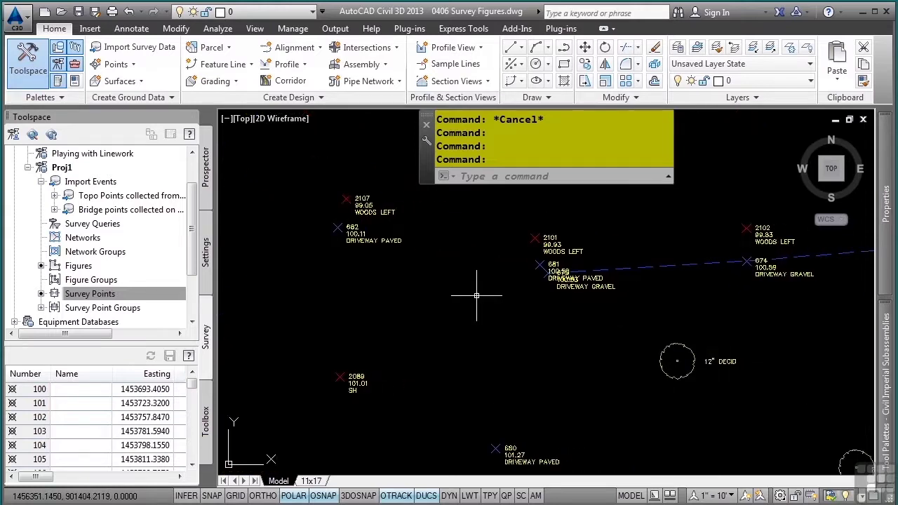
- Inspect the properties of paved driveway point 682, which has no figure line attached, and clear the selection
scroll(535, 291, "up", 4)
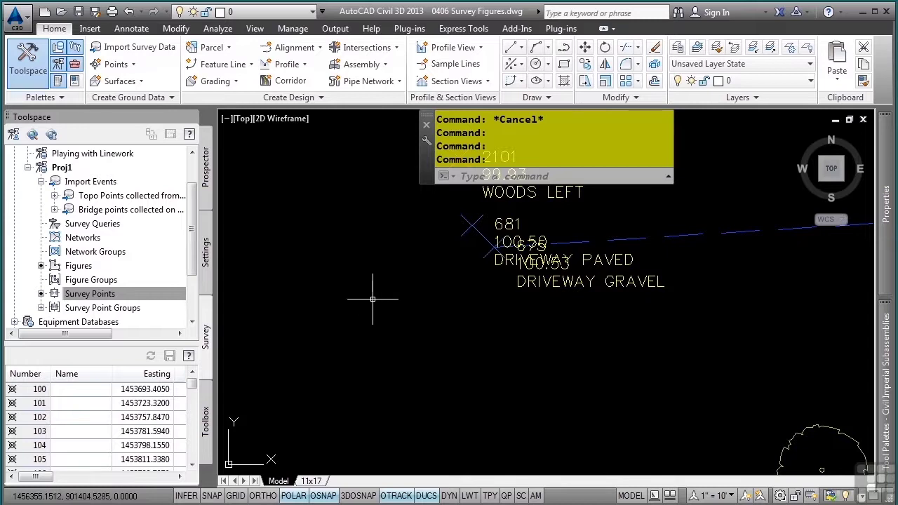
mouse_move(371, 301)
middle_mouse_down()
mouse_move(425, 335)
mouse_move(535, 360)
middle_mouse_up()
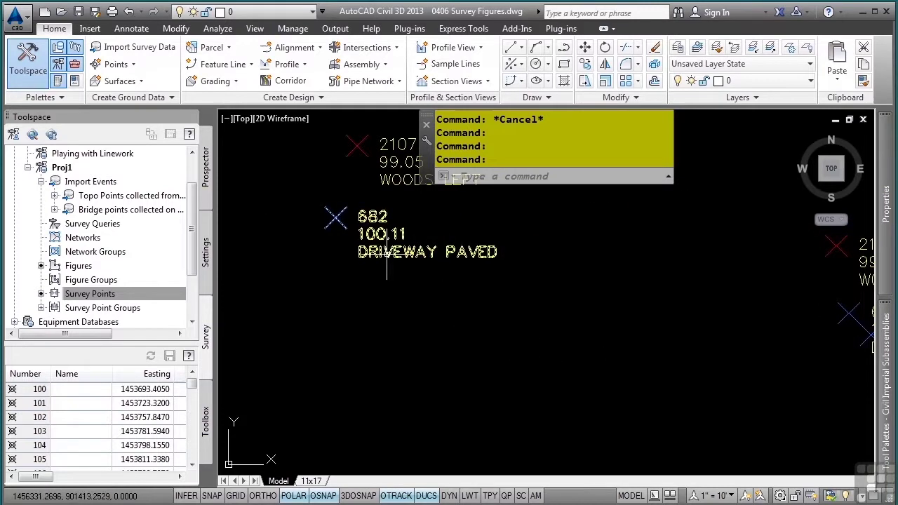
mouse_move(396, 263)
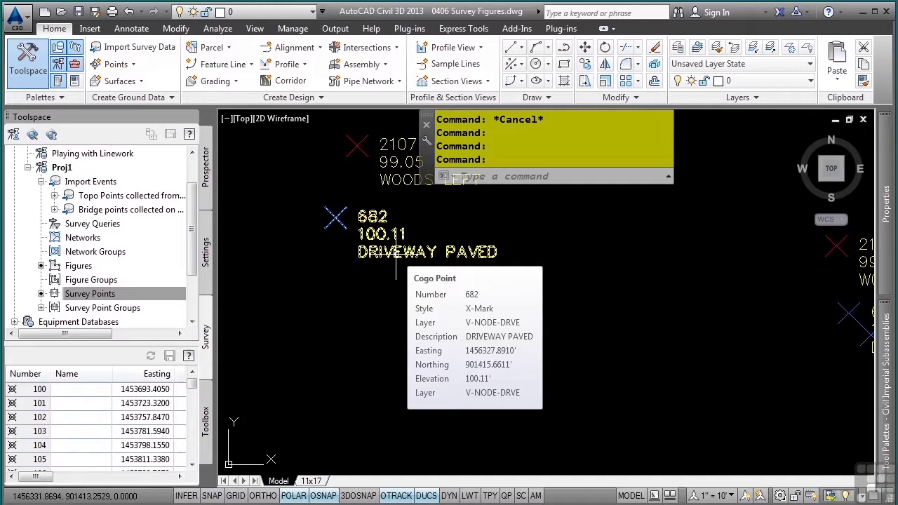
left_click(393, 253)
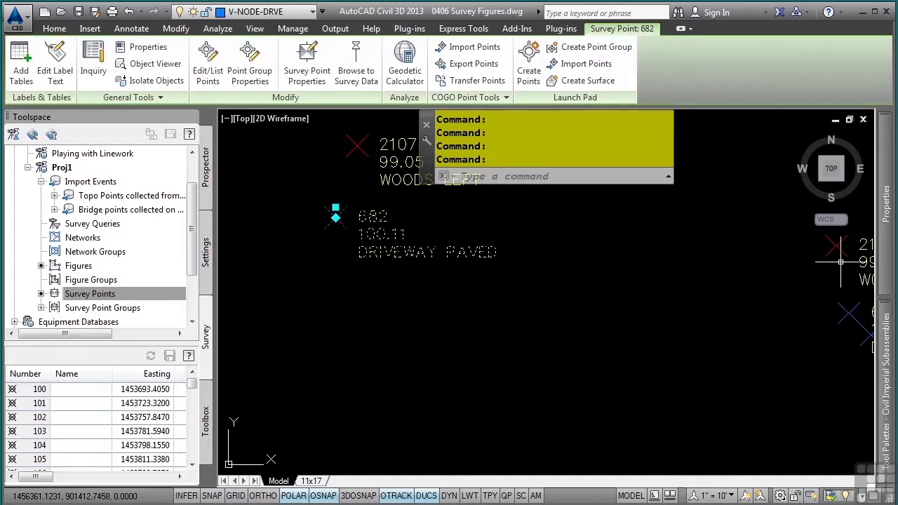
mouse_move(880, 242)
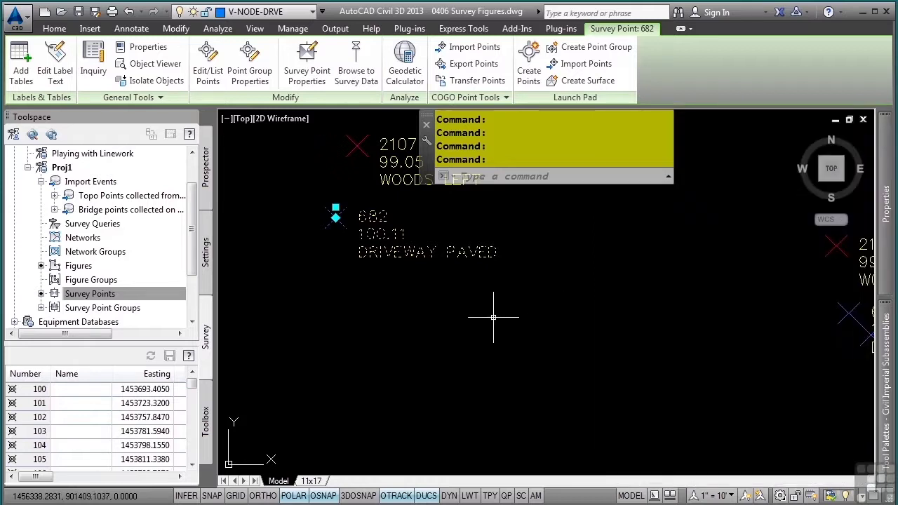
key("Escape")
key("Escape")
- Open the Infinite Skills figure prefix database for management and sort its prefixes by name
scroll(126, 262, "down", 2)
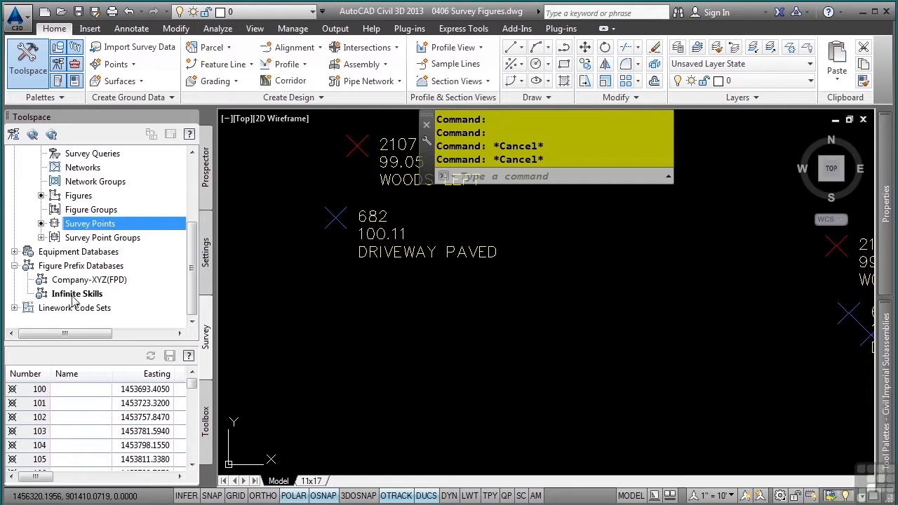
right_click(72, 297)
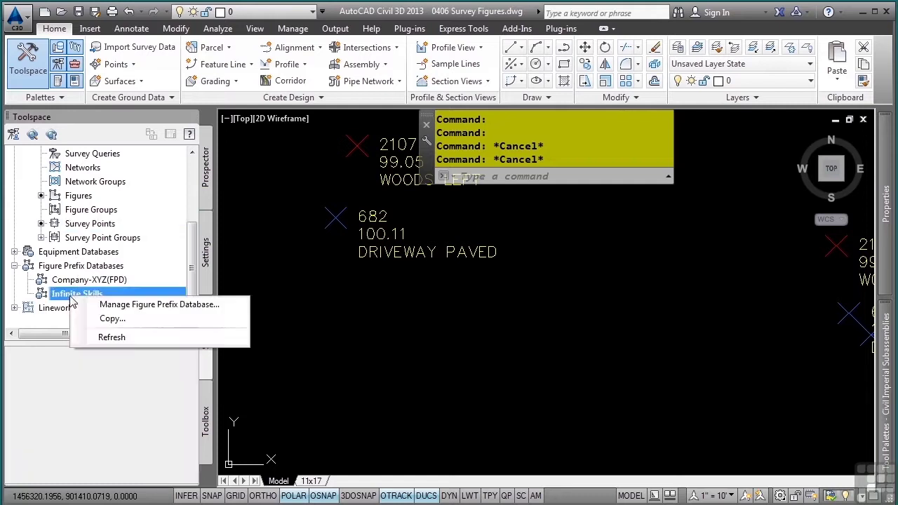
left_click(115, 305)
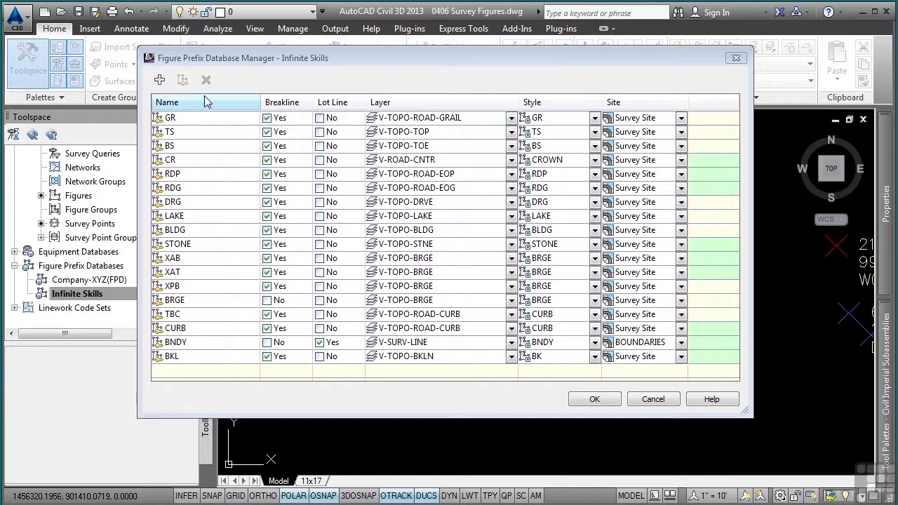
left_click(201, 101)
- Duplicate the DRG figure prefix and name the copy DRP
left_click(186, 216)
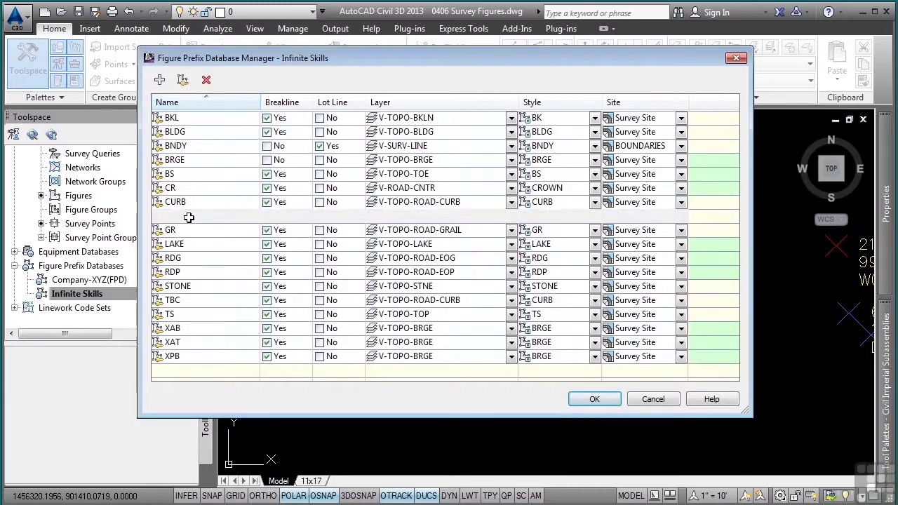
left_click(183, 81)
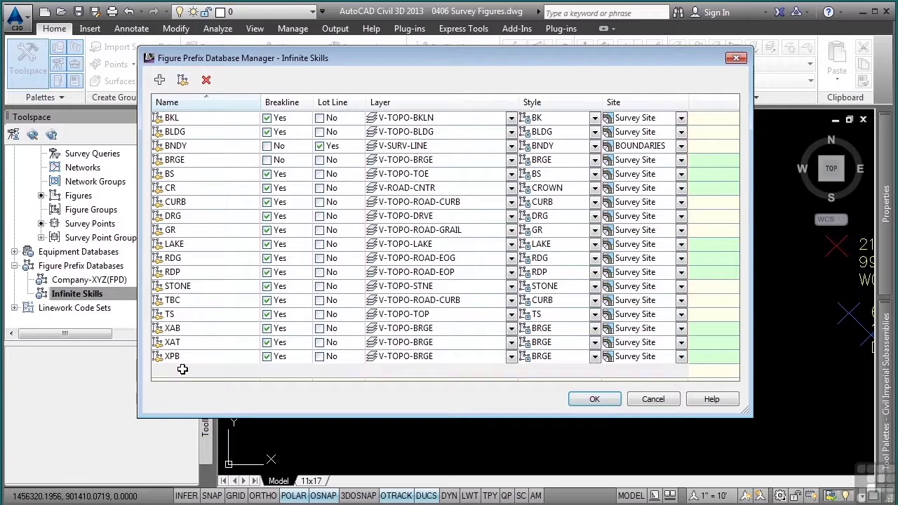
left_click(182, 370)
left_click(183, 369)
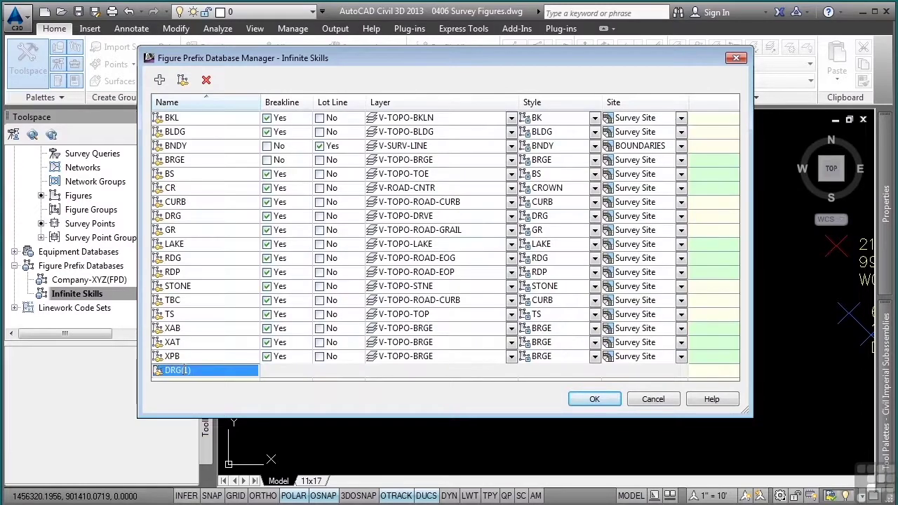
type("DRP")
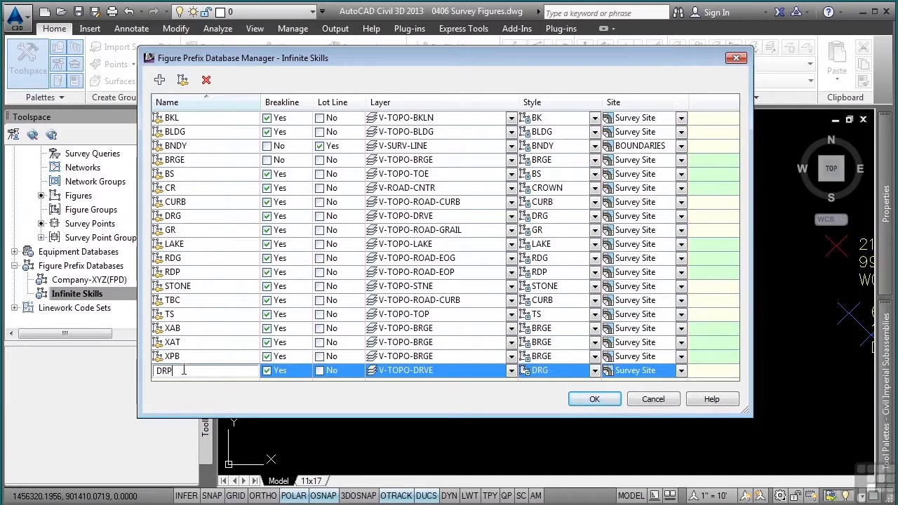
key("Return")
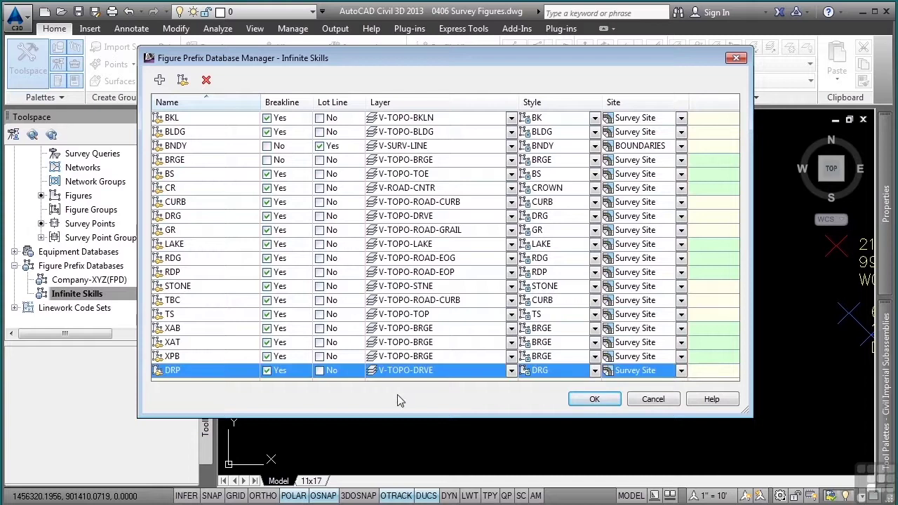
- Assign the DRP figure style to the DRP prefix and save the prefix database
left_click(594, 371)
left_click(595, 373)
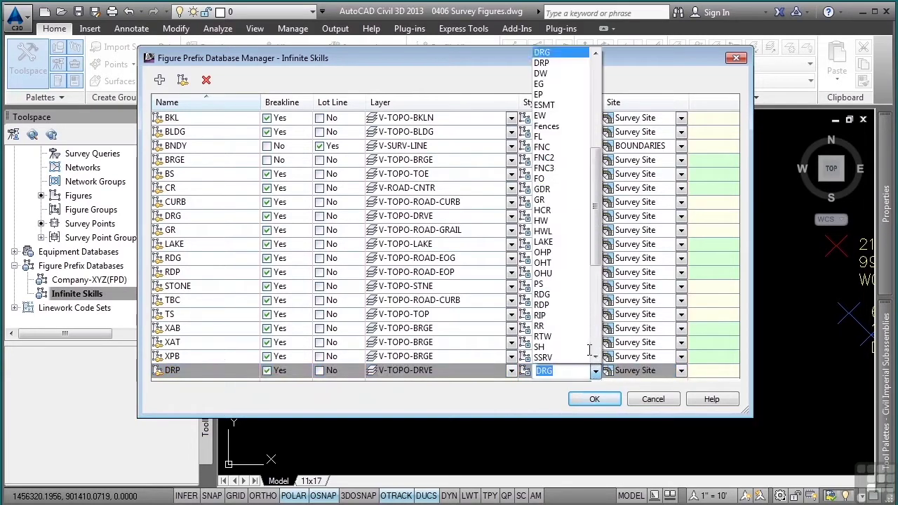
scroll(556, 70, "up", 1)
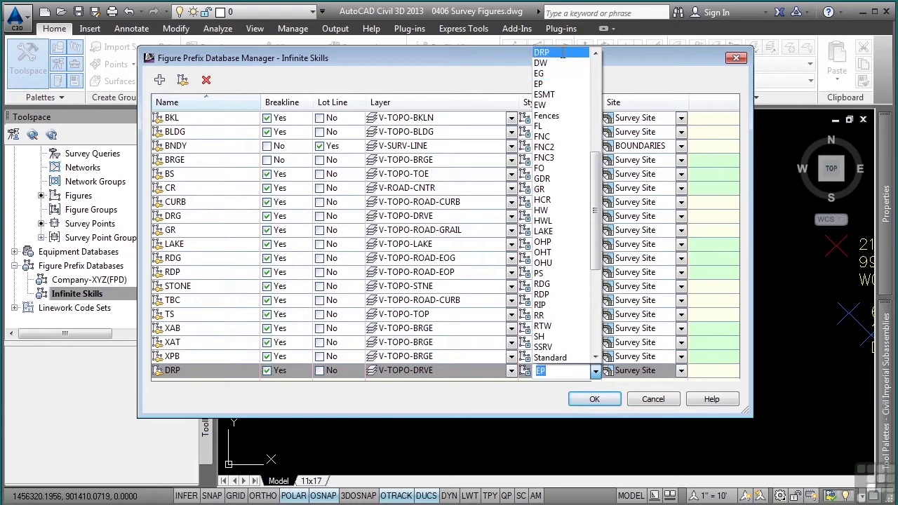
left_click(541, 53)
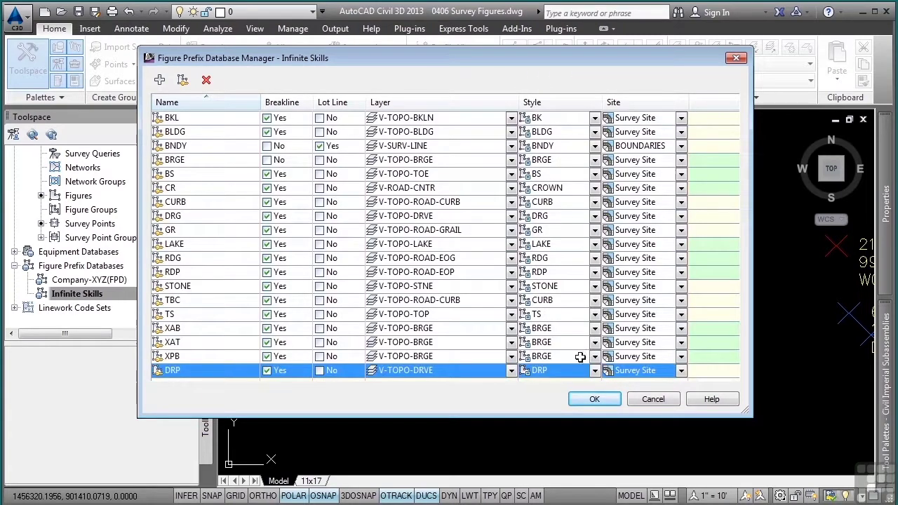
left_click(594, 399)
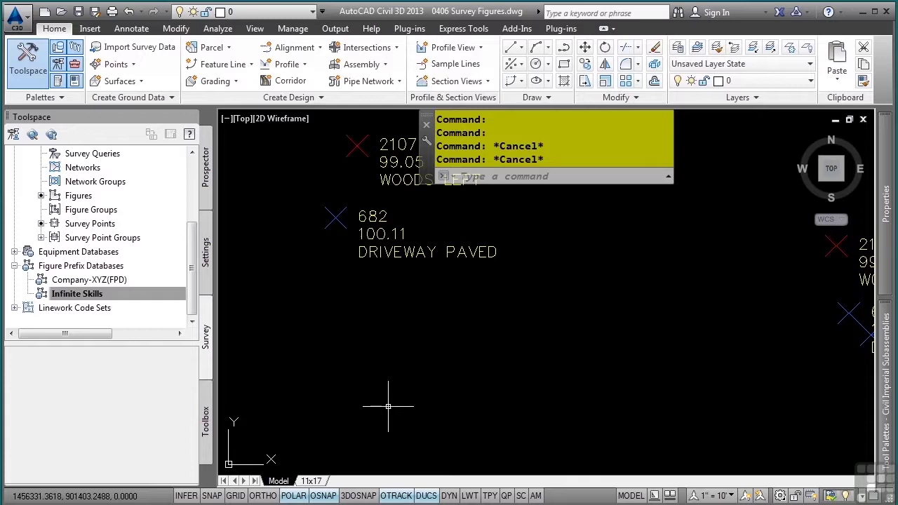
- Process the linework of the Topo Points import event with the Infinite Skills prefix database and Sample code set, inserting figures and survey points
scroll(386, 392, "down", 6)
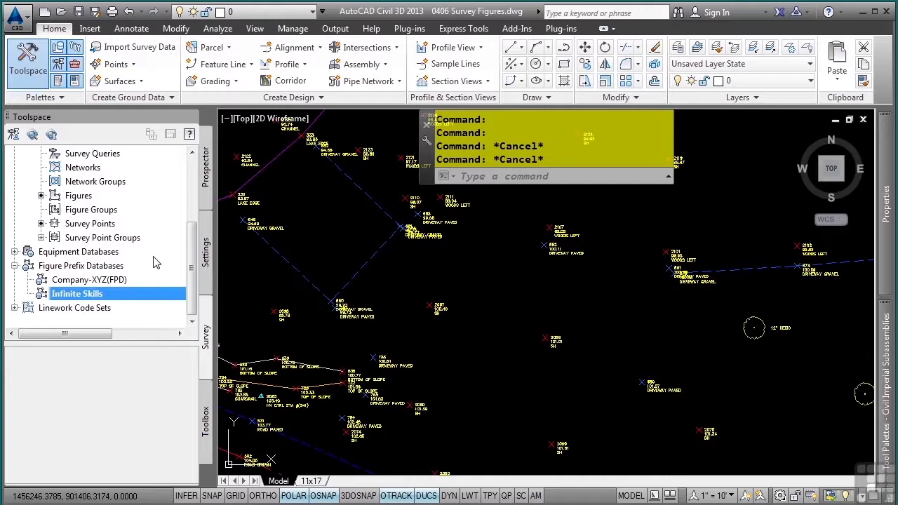
scroll(156, 261, "up", 3)
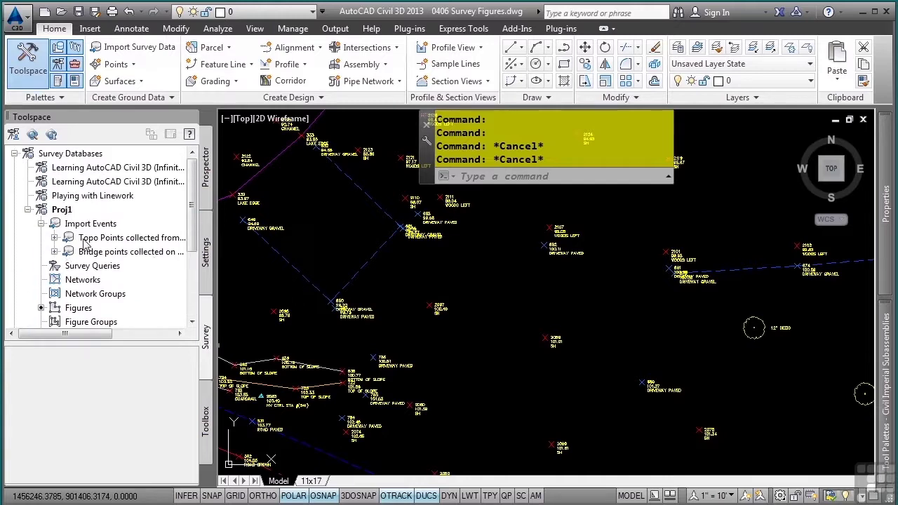
right_click(115, 240)
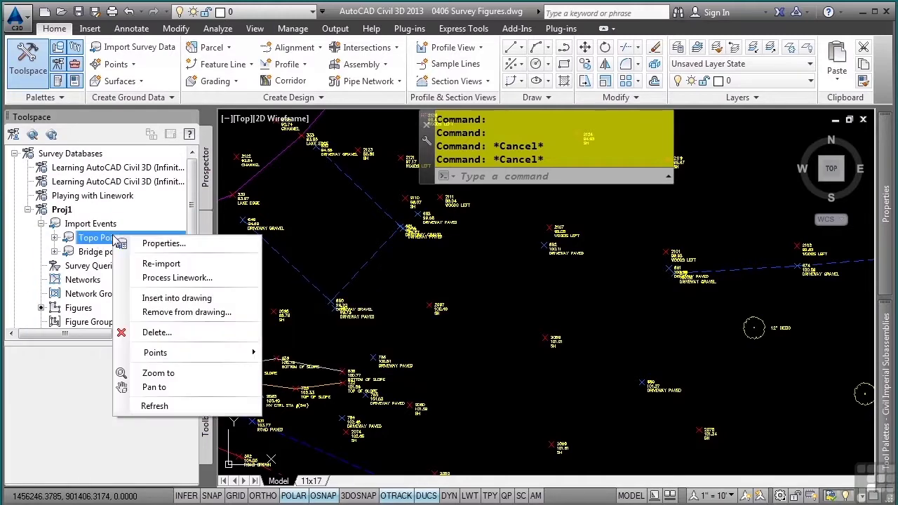
left_click(177, 278)
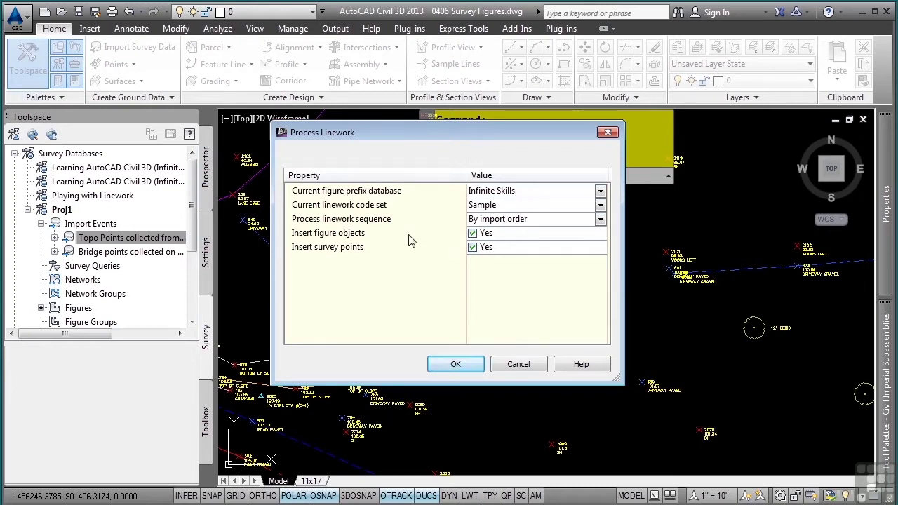
left_click(456, 363)
- Examine the paved driveway linework around the gravel driveway, checking the figure's name, style and layer
scroll(692, 429, "down", 3)
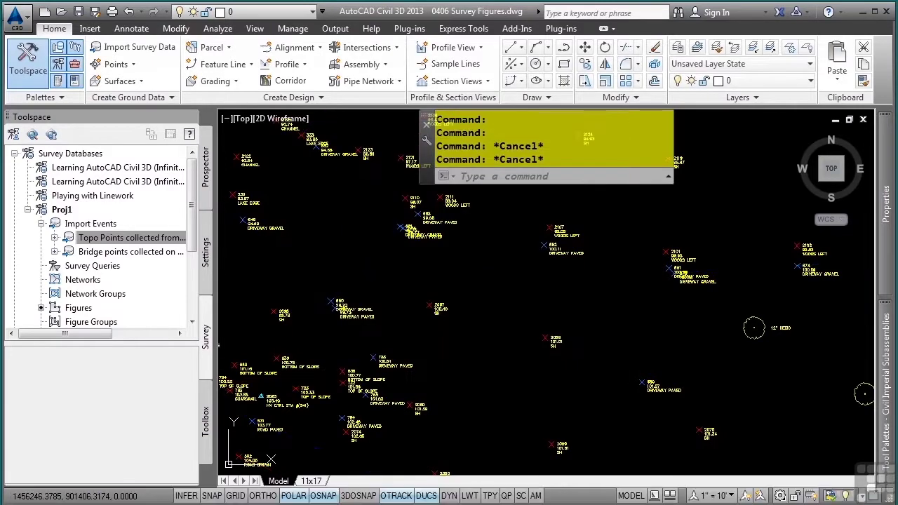
scroll(692, 428, "down", 5)
scroll(552, 300, "up", 6)
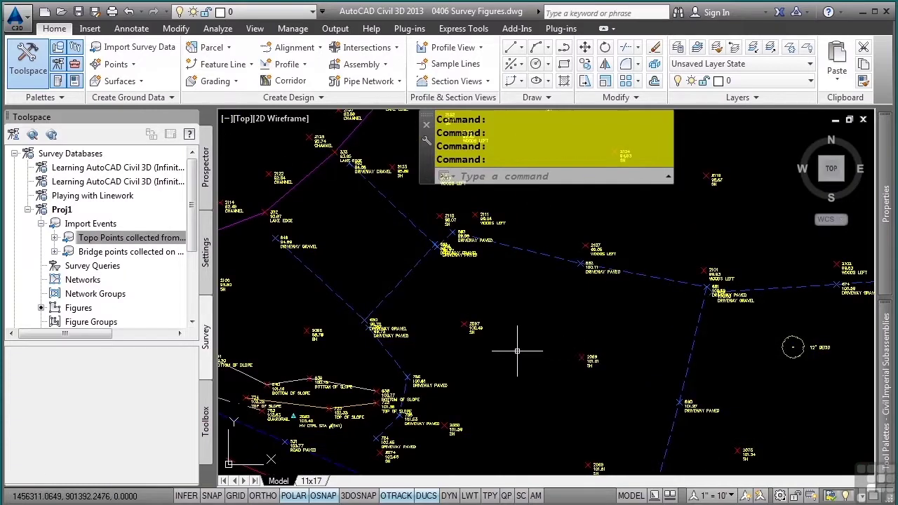
scroll(517, 345, "up", 1)
scroll(418, 315, "up", 1)
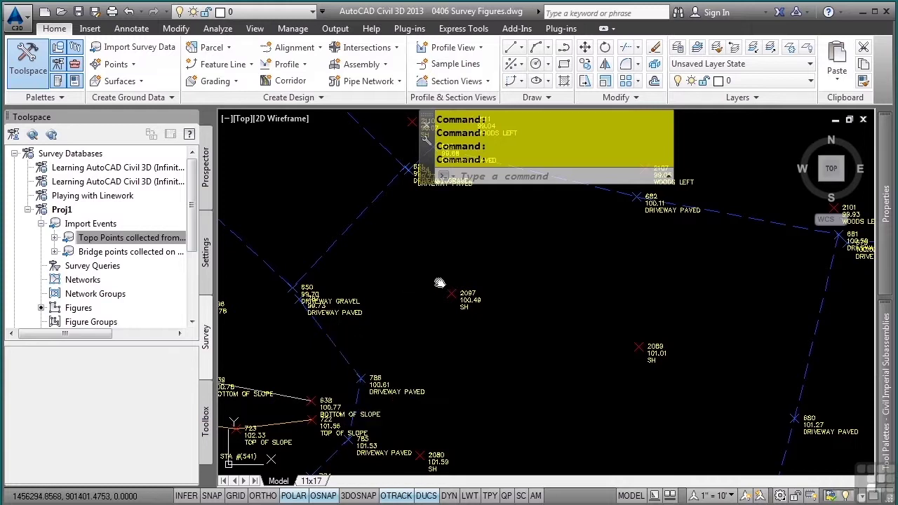
middle_click_drag(442, 256, 436, 353)
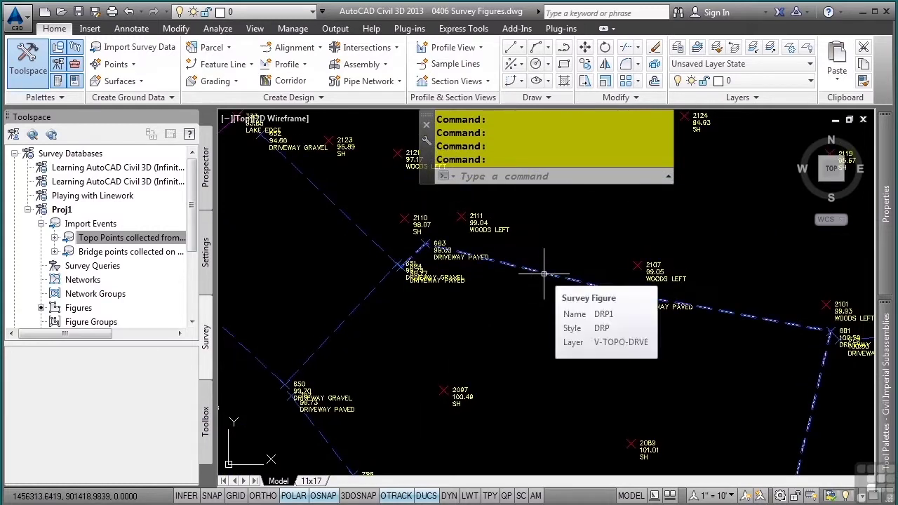
middle_click_drag(474, 421, 649, 225)
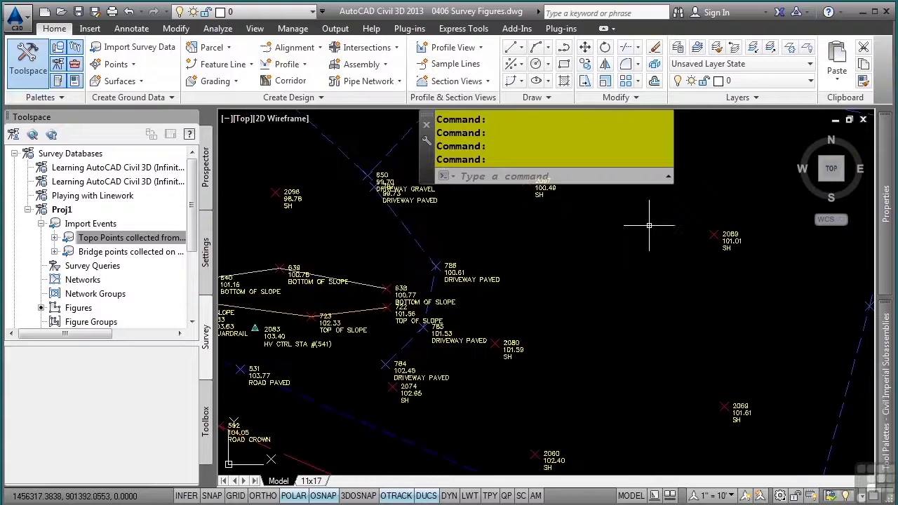
middle_click_drag(576, 274, 576, 407)
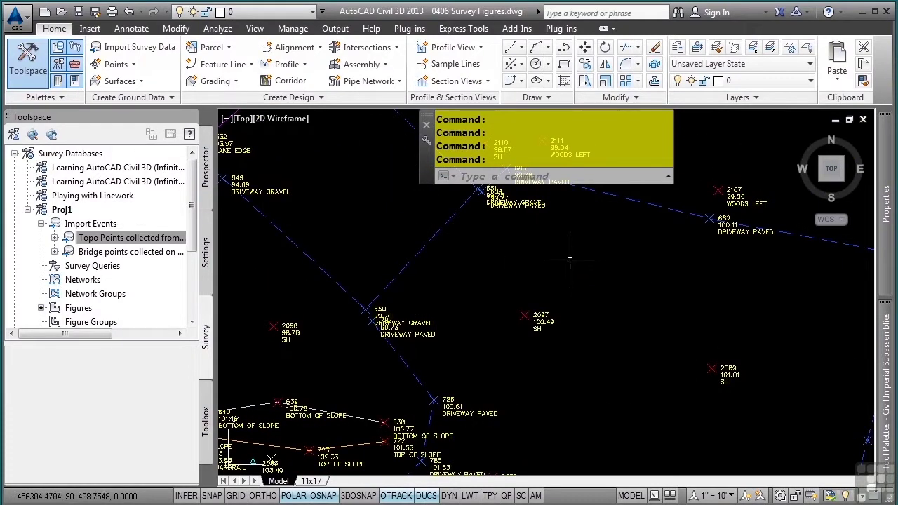
- Insert a PI into the DRP2 figure between its end near point 650 and point 786, accepting the elevation of 100.20
left_click(409, 368)
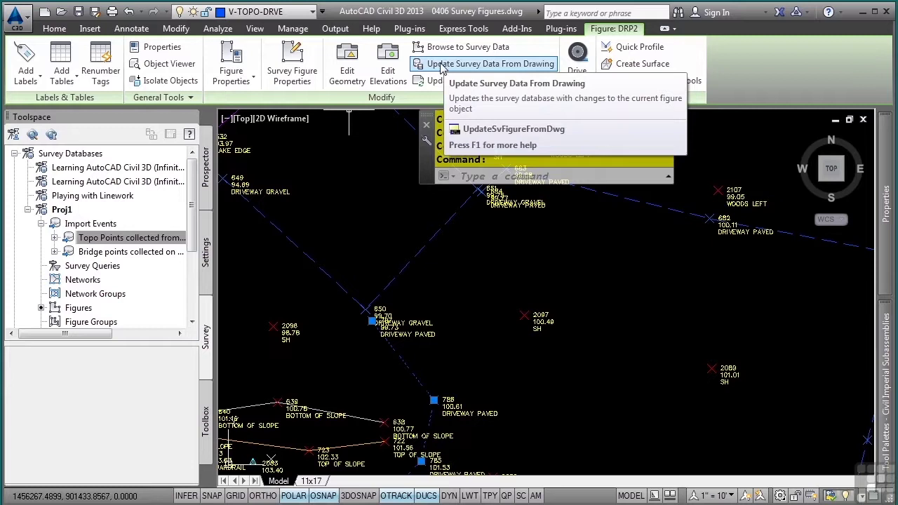
left_click(350, 63)
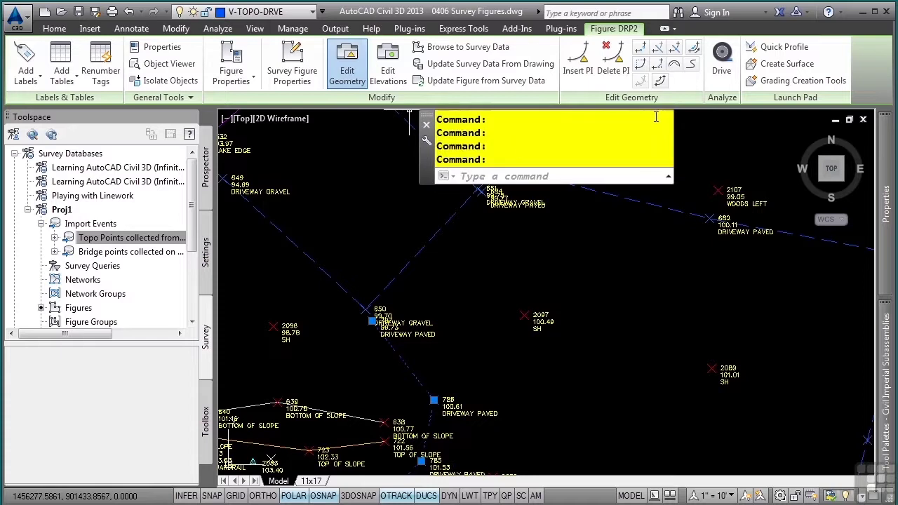
left_click(578, 63)
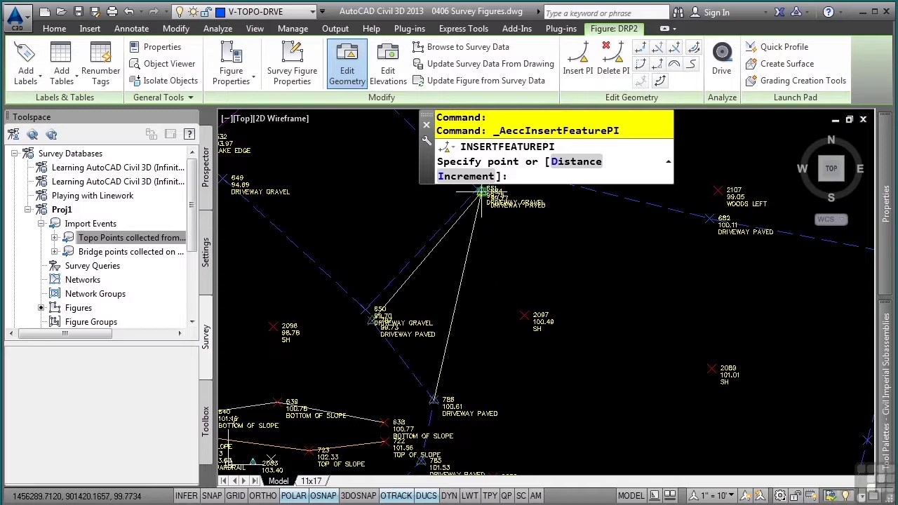
left_click(460, 328)
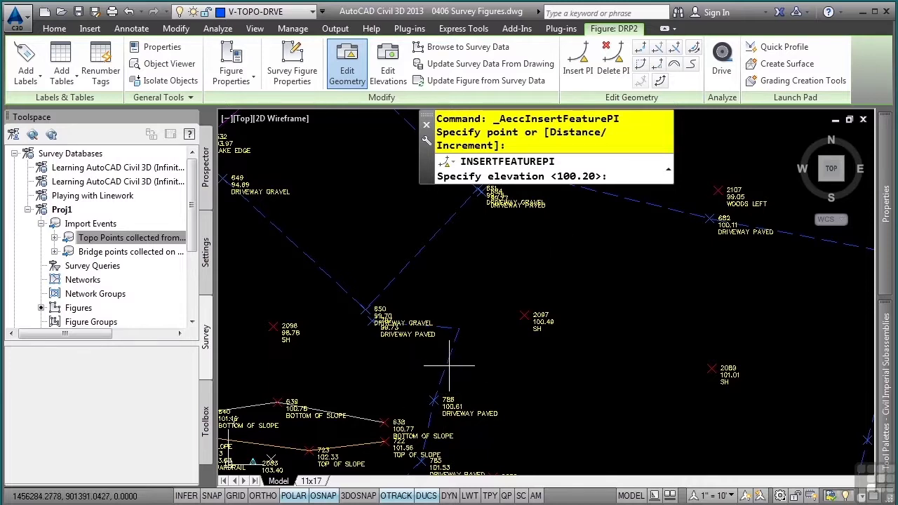
key("Return")
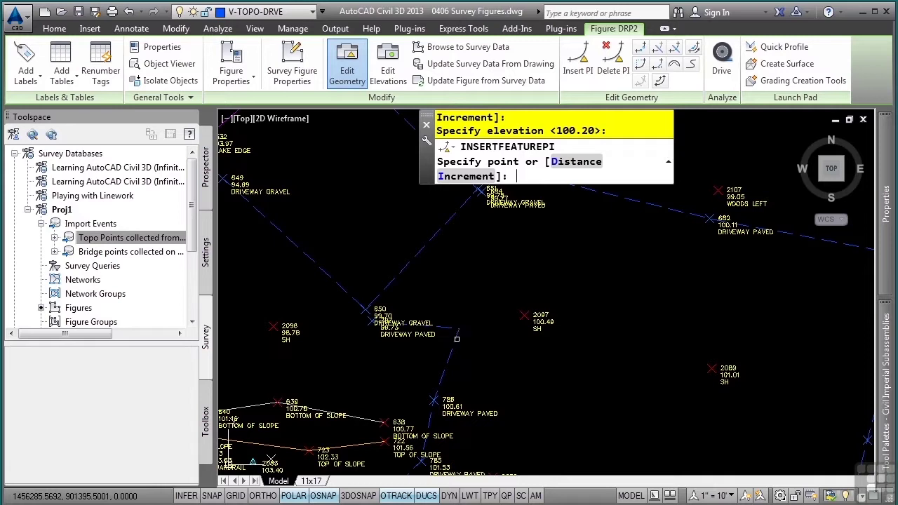
left_click(457, 339)
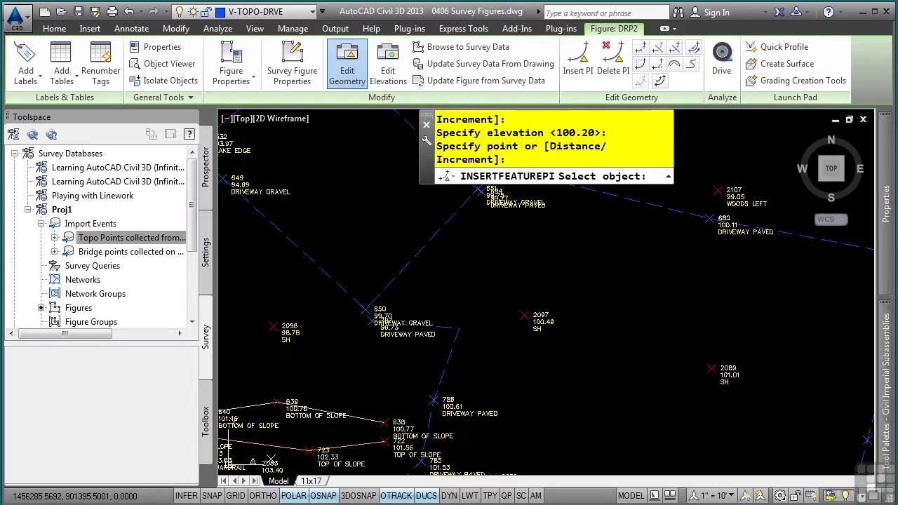
left_click(455, 338)
key("Escape")
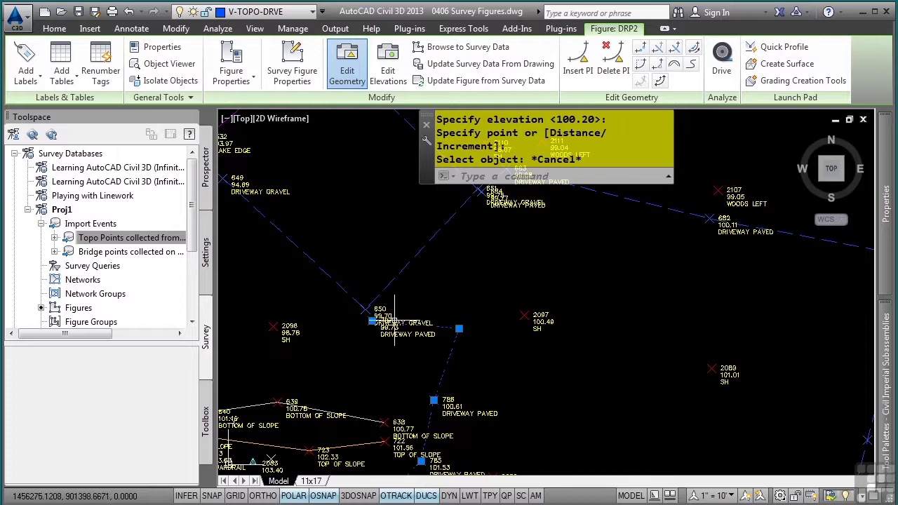
- Stretch the end vertex of the DRP2 figure from beside point 650 to paved driveway point 684
left_click(371, 321)
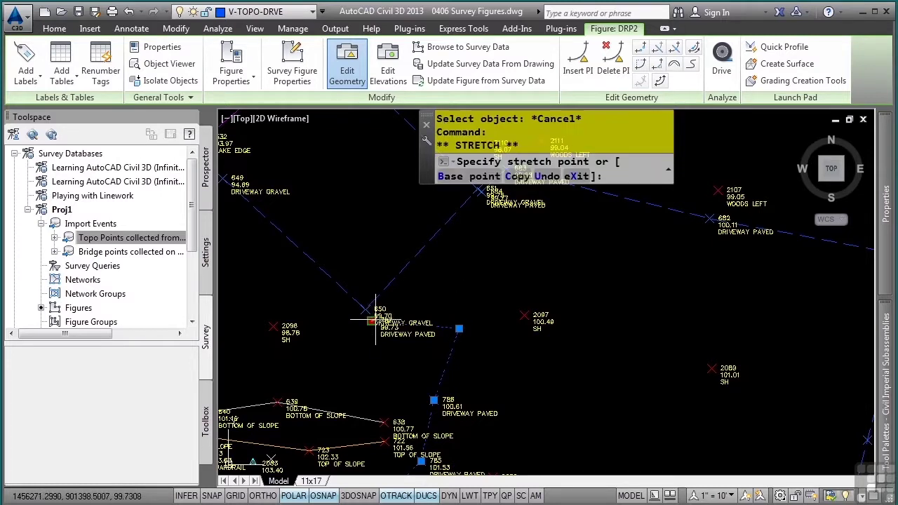
scroll(471, 254, "up", 2)
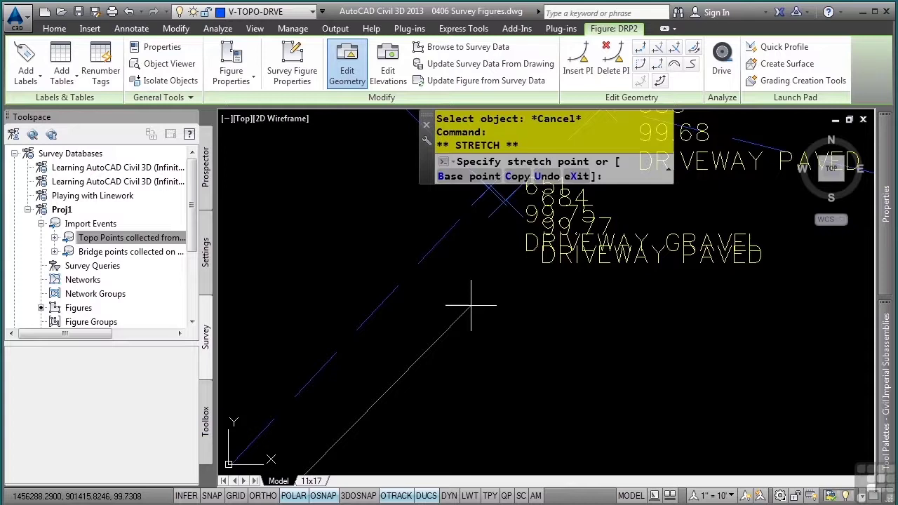
middle_click_drag(470, 305, 467, 382)
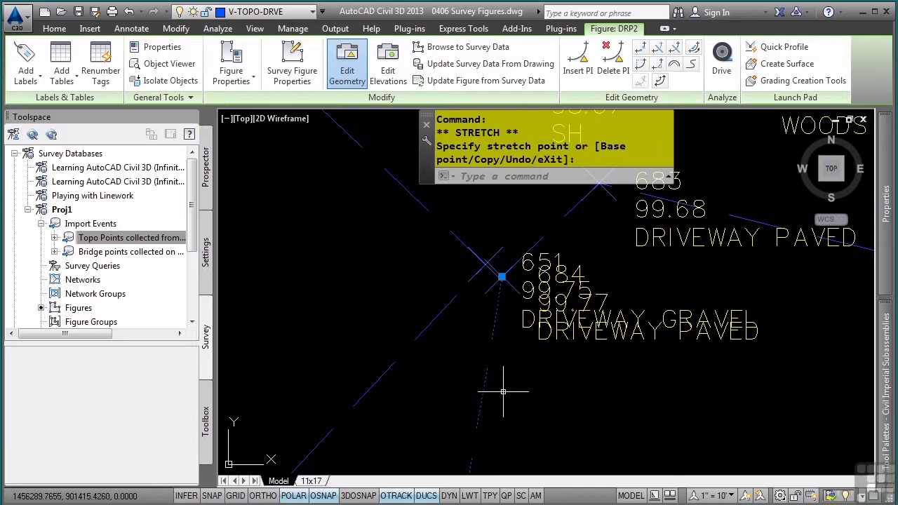
- Stretch the inserted PI of the DRP2 figure onto the paved driveway point at elevation 99.73 beside point 650
scroll(512, 356, "down", 4)
middle_click_drag(412, 399, 524, 324)
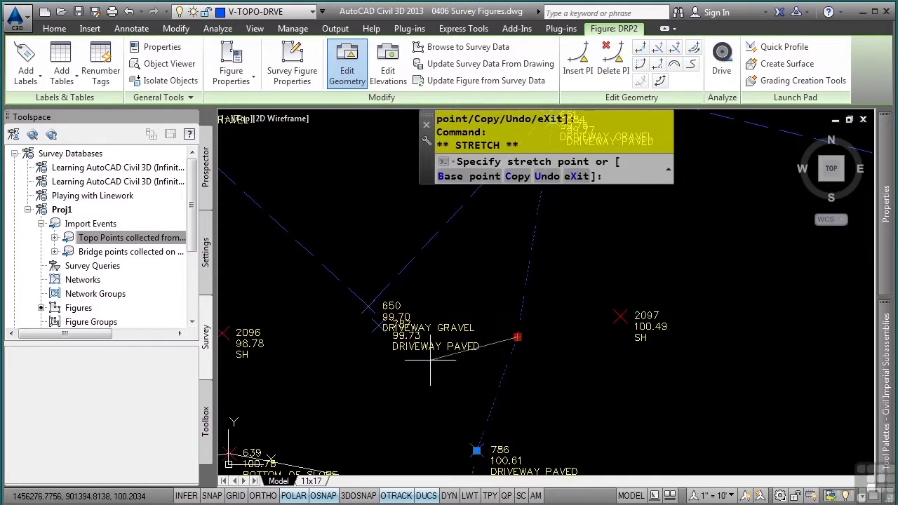
left_click(378, 325)
scroll(552, 347, "down", 5)
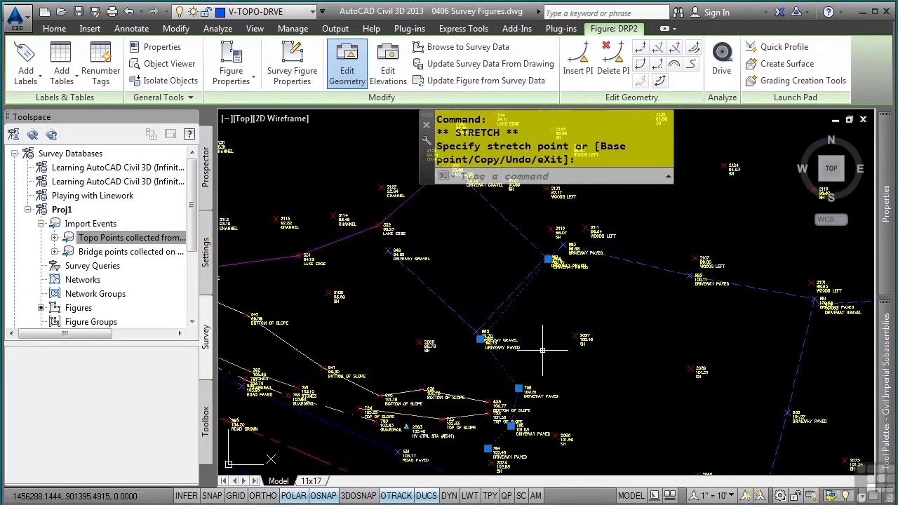
- Join the DRP2 figure with the paved driveway figure that runs through points 683 and 682
middle_click_drag(528, 361, 453, 327)
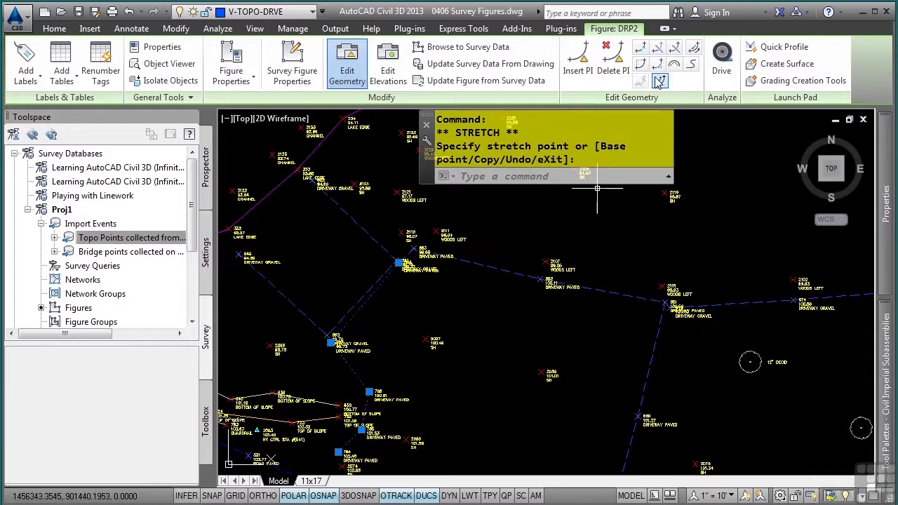
left_click(677, 46)
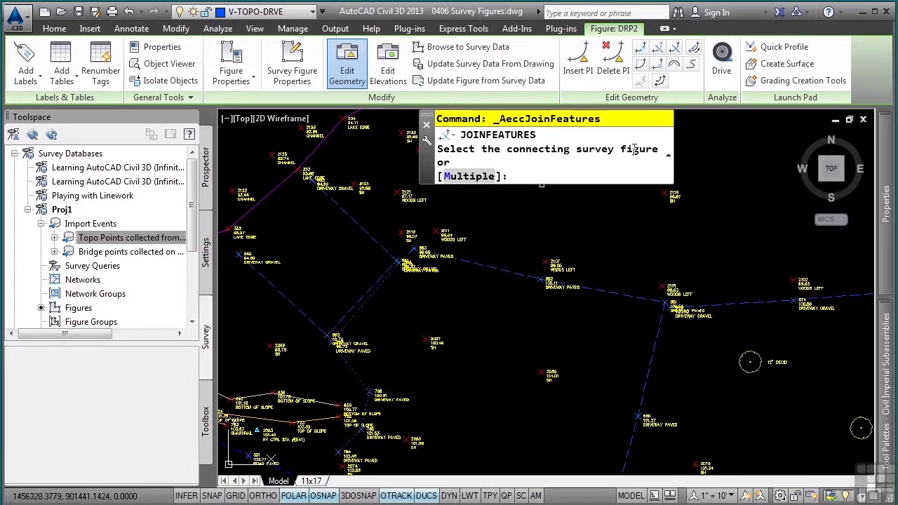
left_click_drag(670, 142, 746, 141)
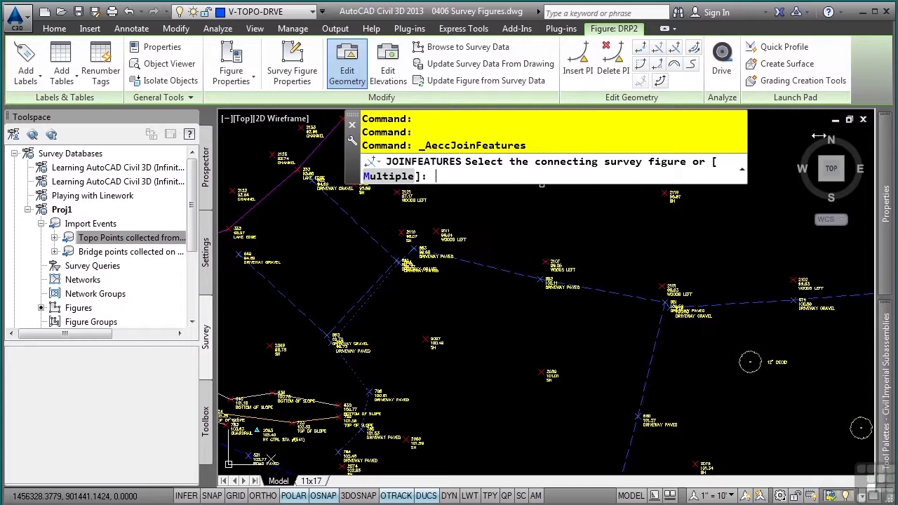
left_click(494, 265)
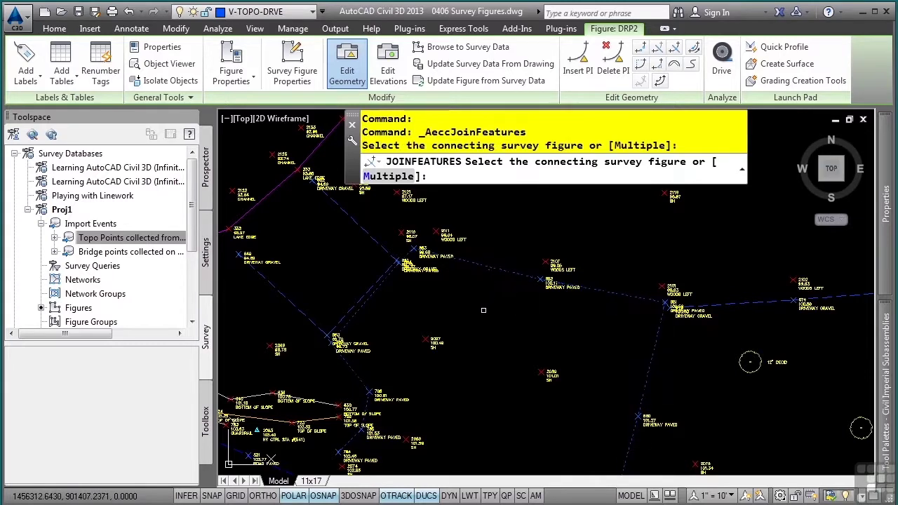
key("Return")
- Update the survey data from the drawing for the joined DRP2 figure
middle_click_drag(461, 420, 498, 277)
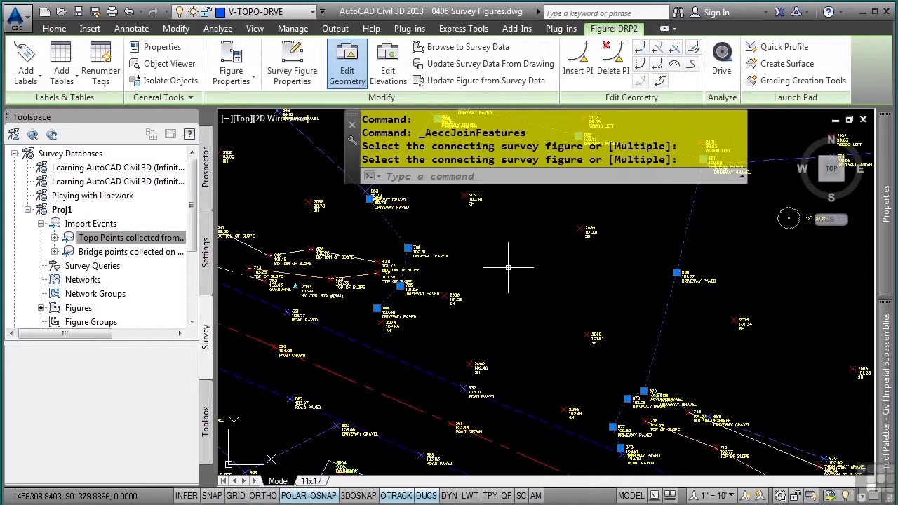
scroll(507, 312, "down", 2)
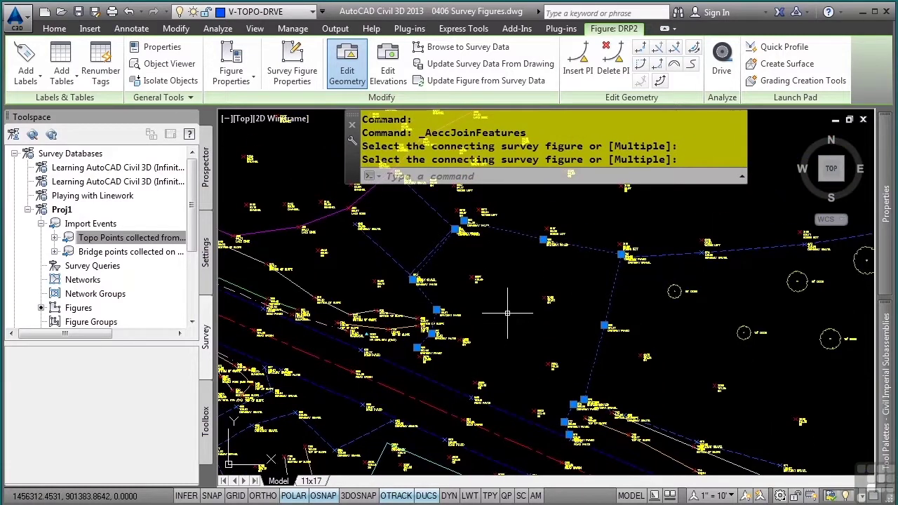
right_click(508, 316)
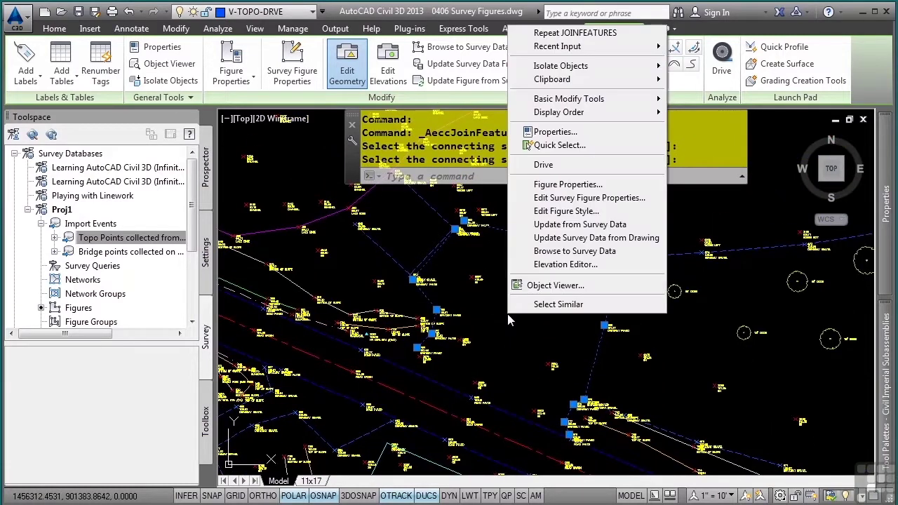
left_click(588, 239)
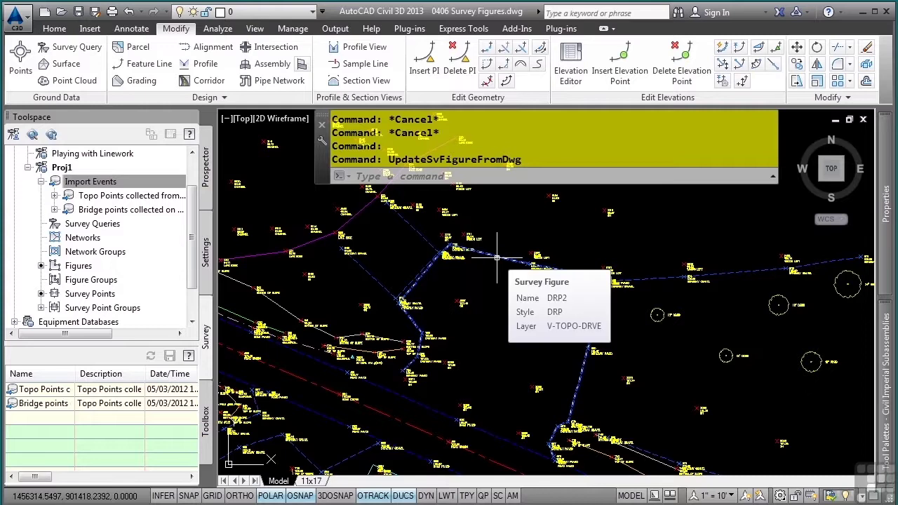
- Browse to the survey data of the joined paved driveway figure DRP2
left_click(496, 258)
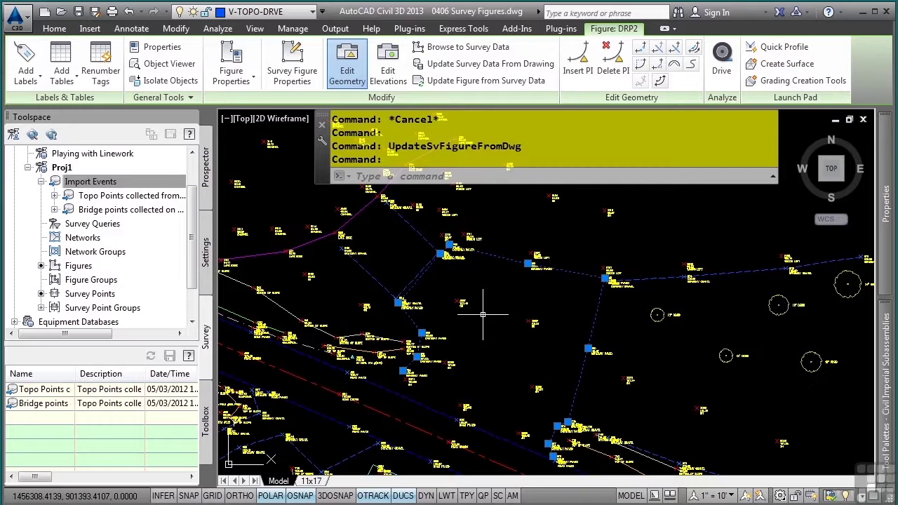
right_click(502, 317)
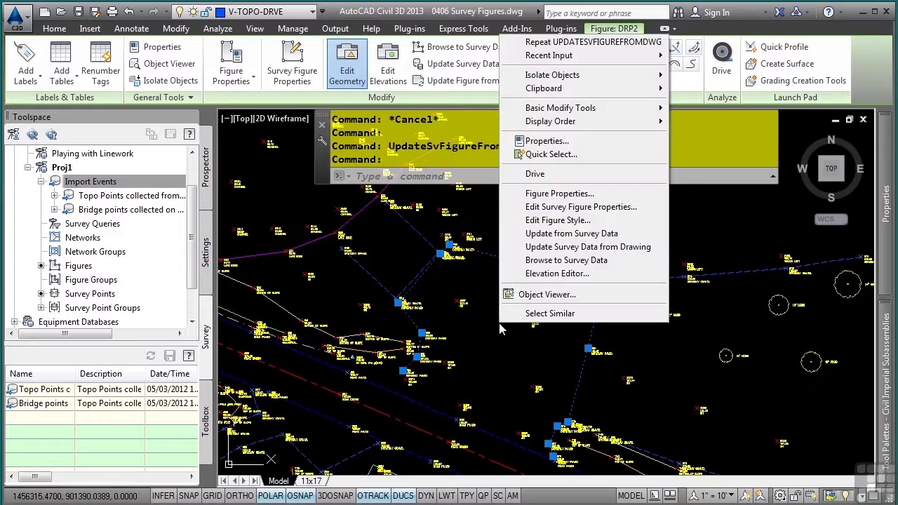
left_click(519, 263)
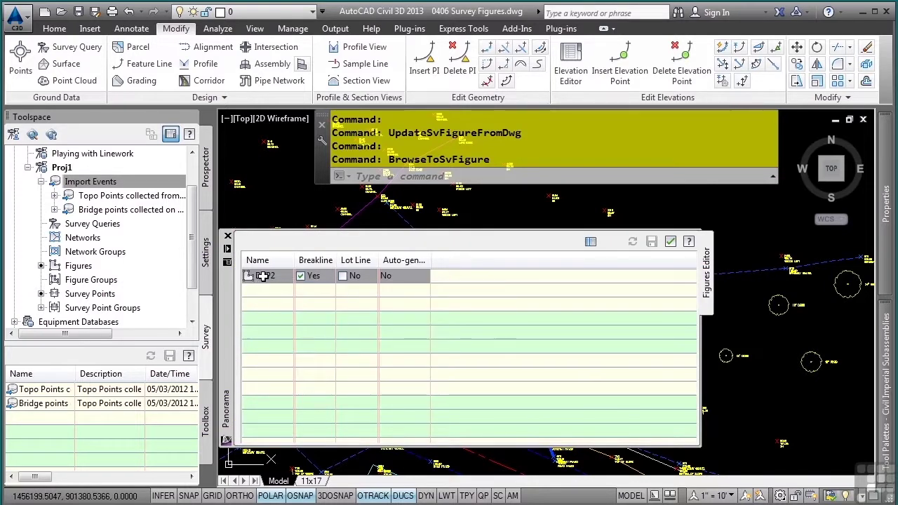
- Delete the DRP1 figure from the Proj1 figures and apply the change to the survey database
left_click(78, 267)
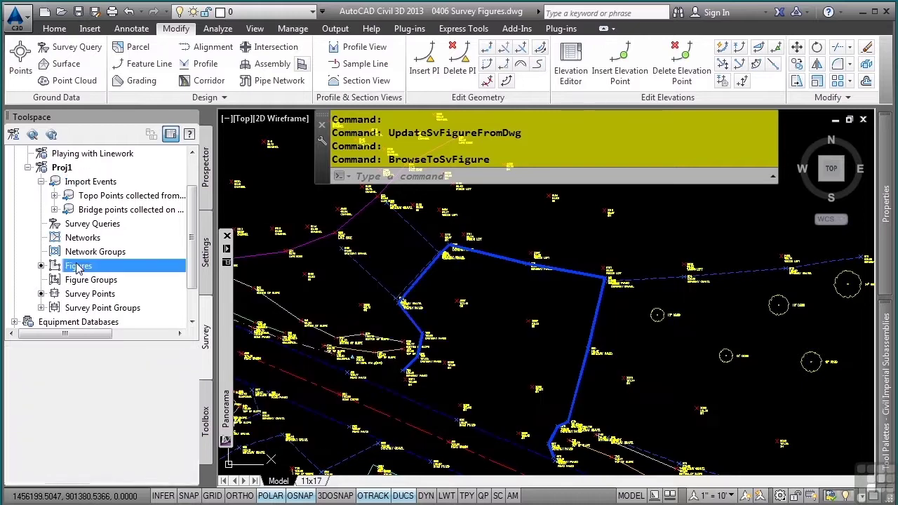
scroll(41, 399, "down", 4)
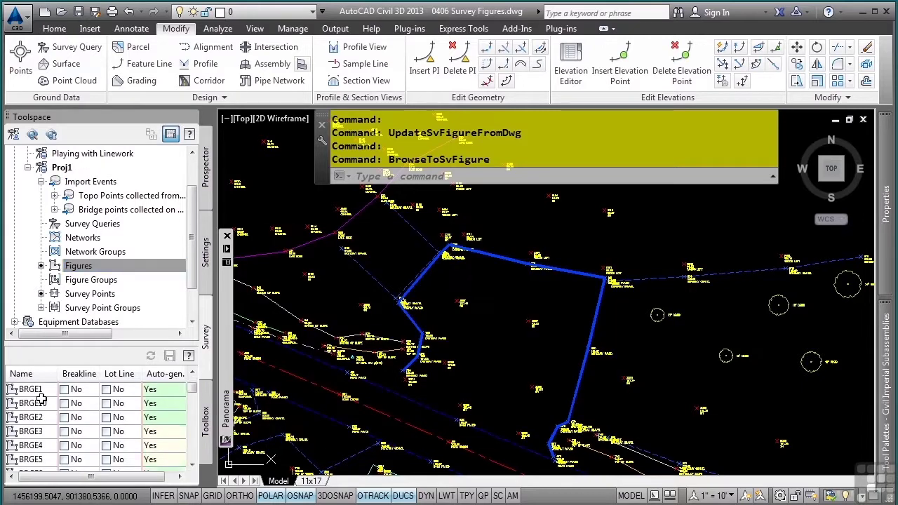
scroll(42, 399, "down", 7)
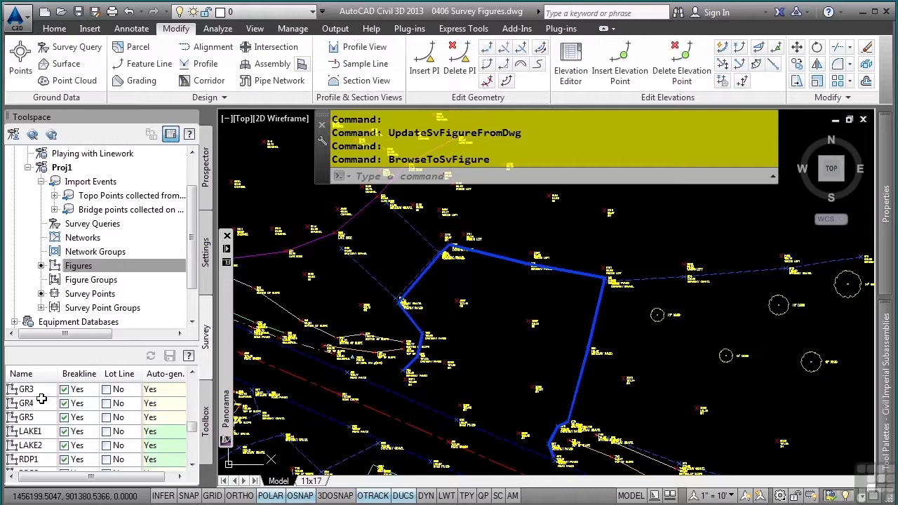
scroll(45, 414, "up", 5)
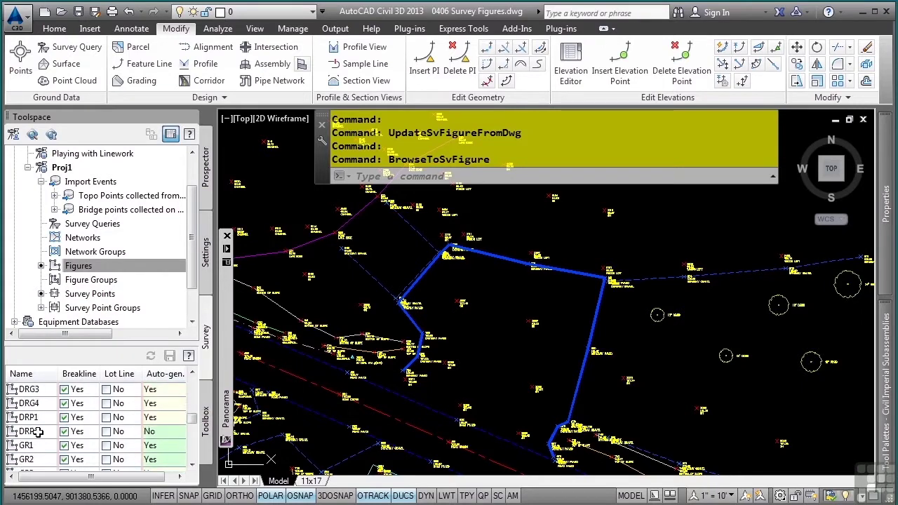
left_click(36, 430)
left_click(39, 418)
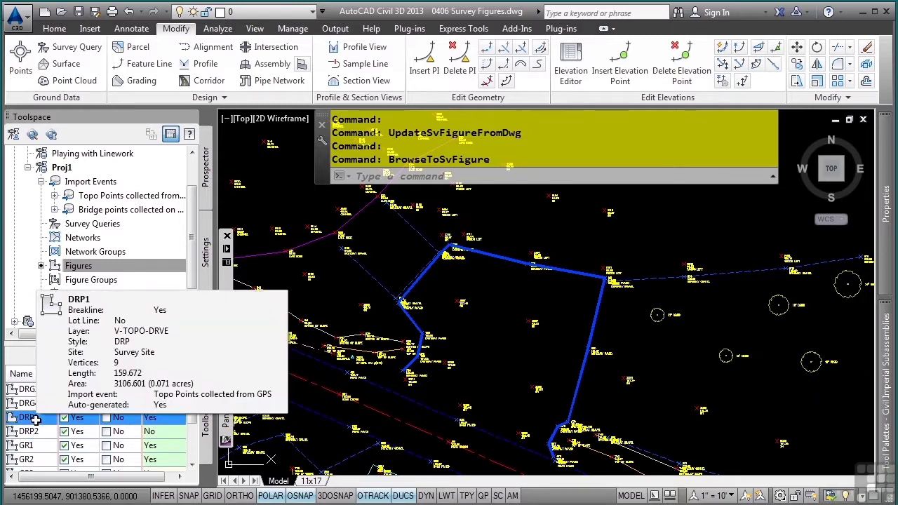
right_click(36, 419)
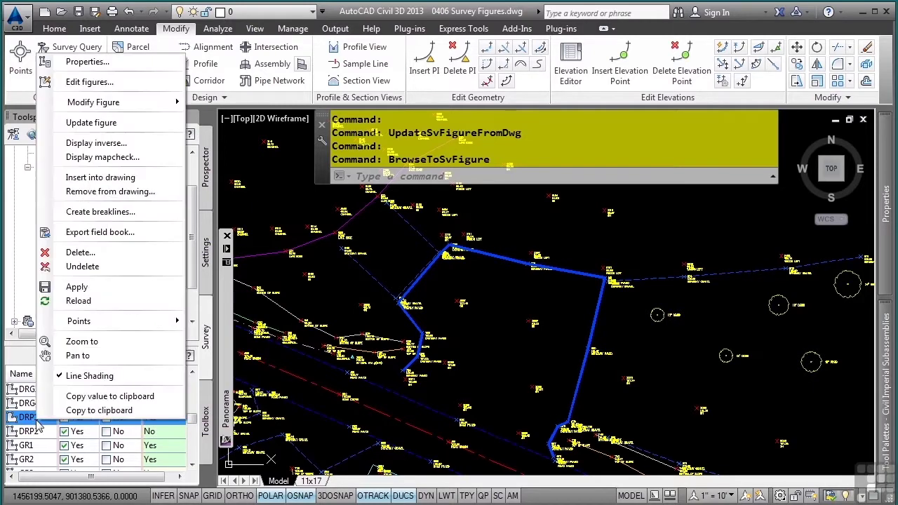
left_click(95, 255)
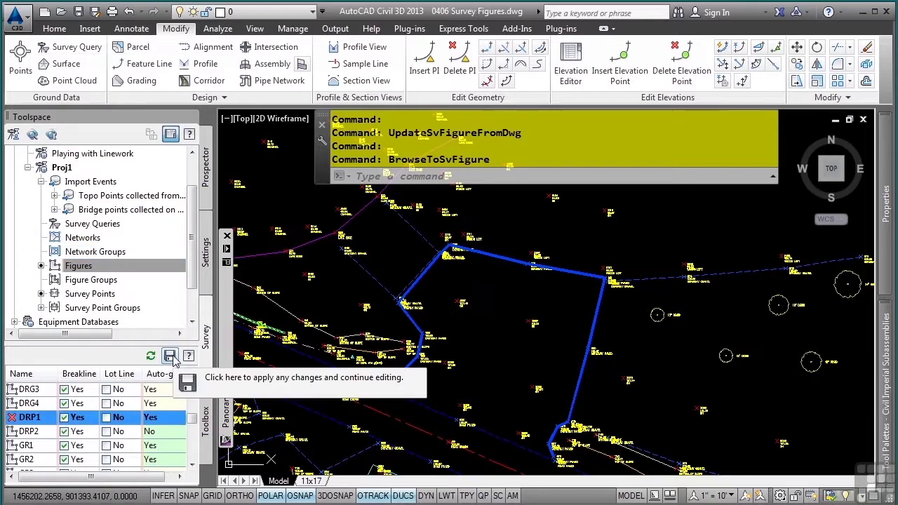
left_click(170, 357)
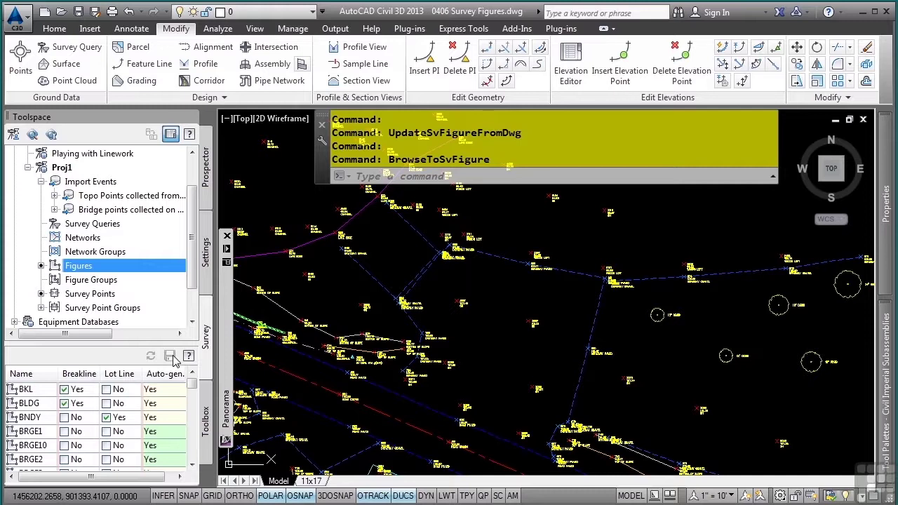
- Set the DRP2 figure's Closed property to Yes and apply it
left_click(462, 305)
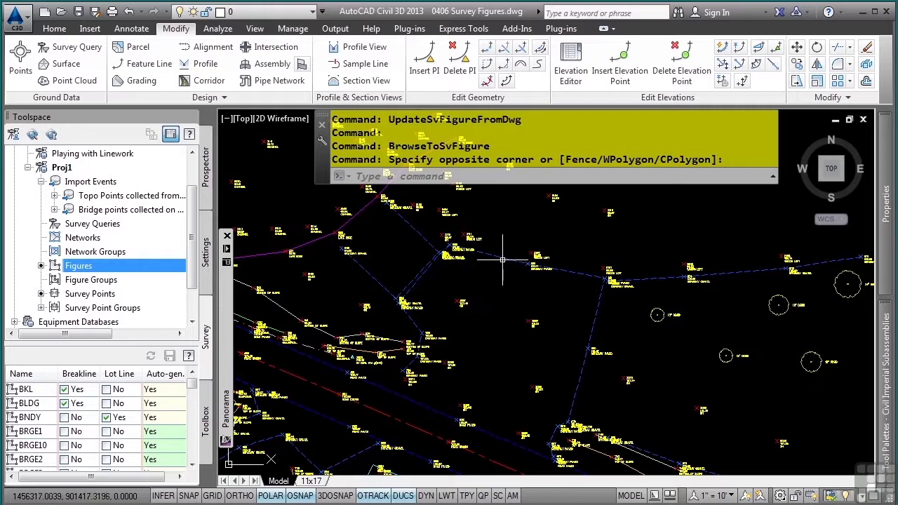
left_click(235, 291)
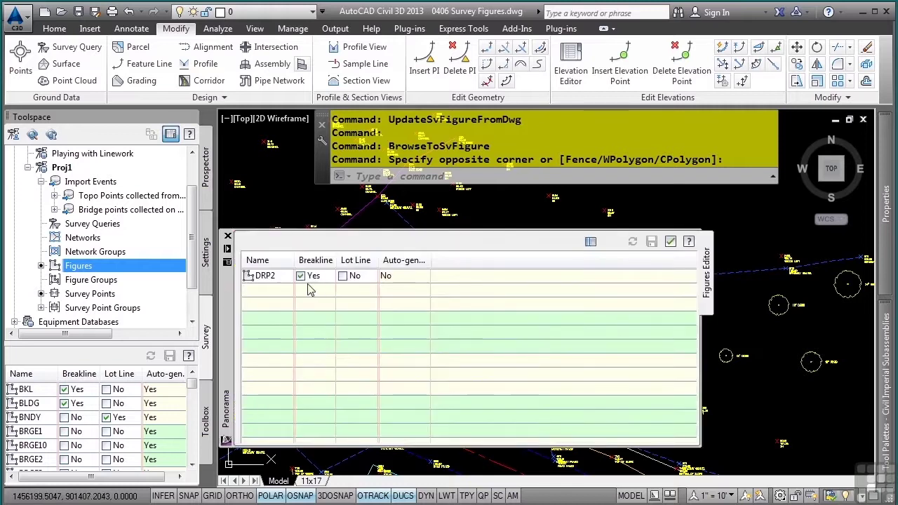
right_click(270, 277)
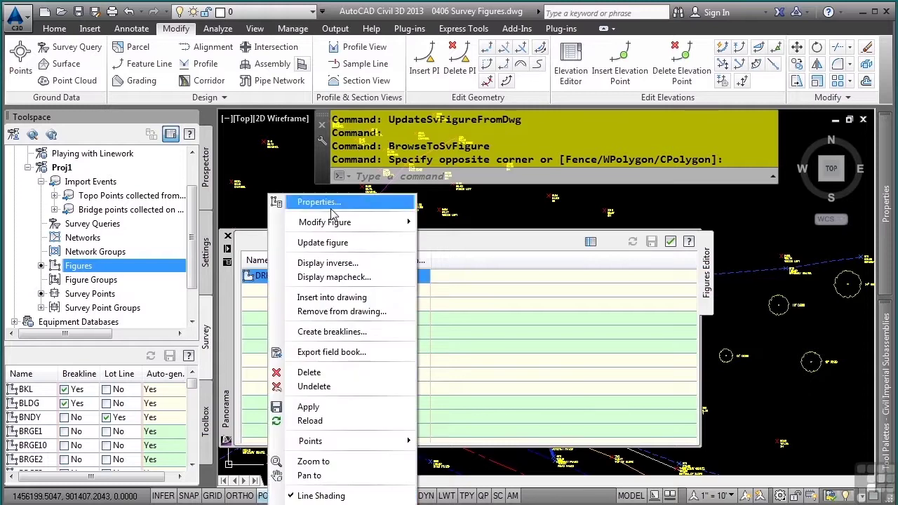
left_click(301, 202)
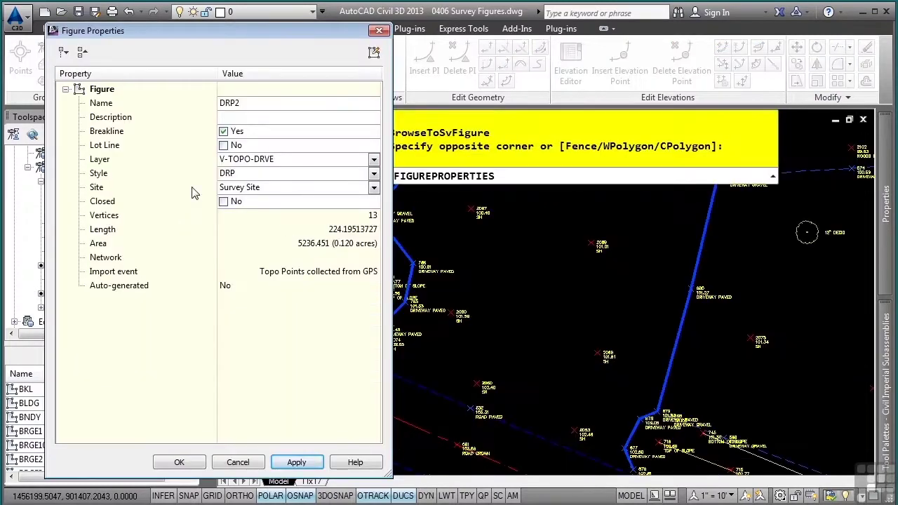
left_click(223, 202)
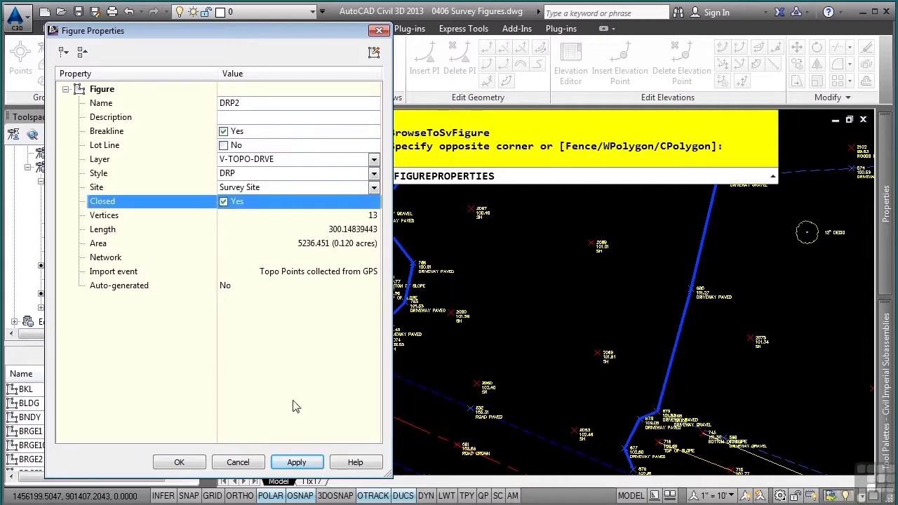
left_click(296, 461)
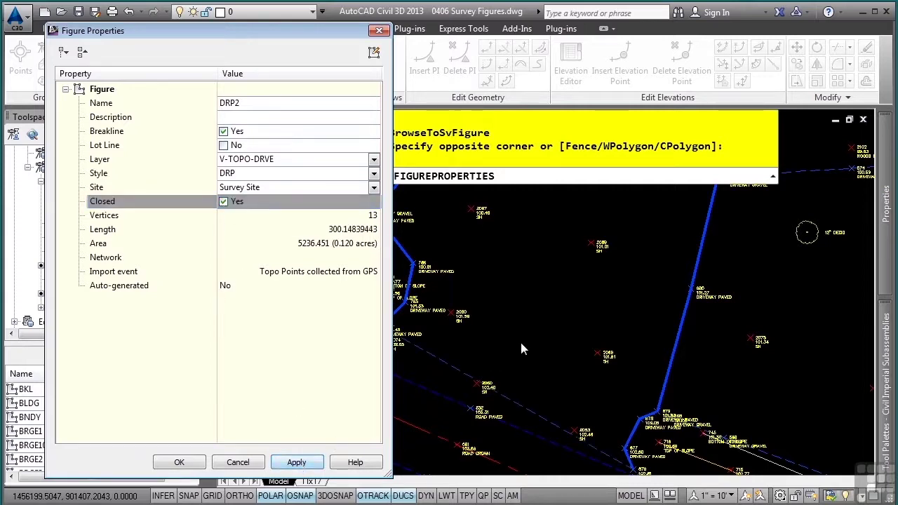
left_click(179, 461)
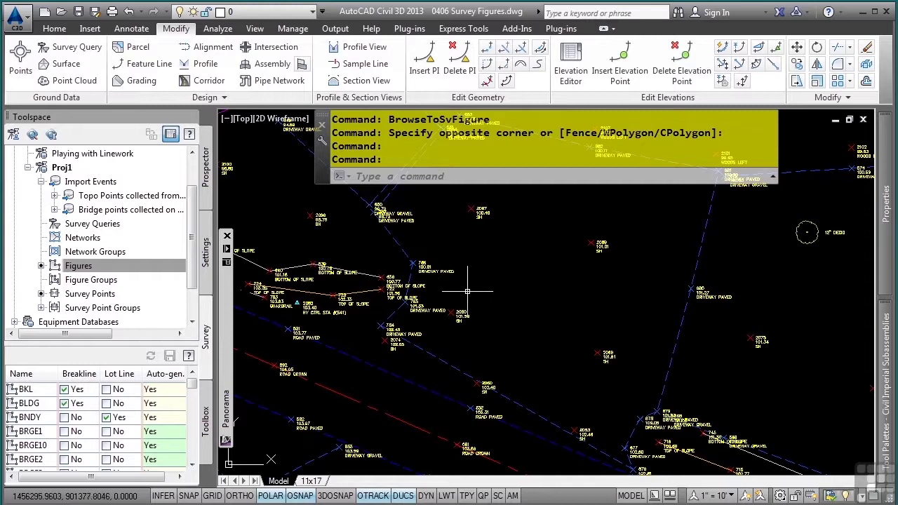
key("Escape")
key("Escape")
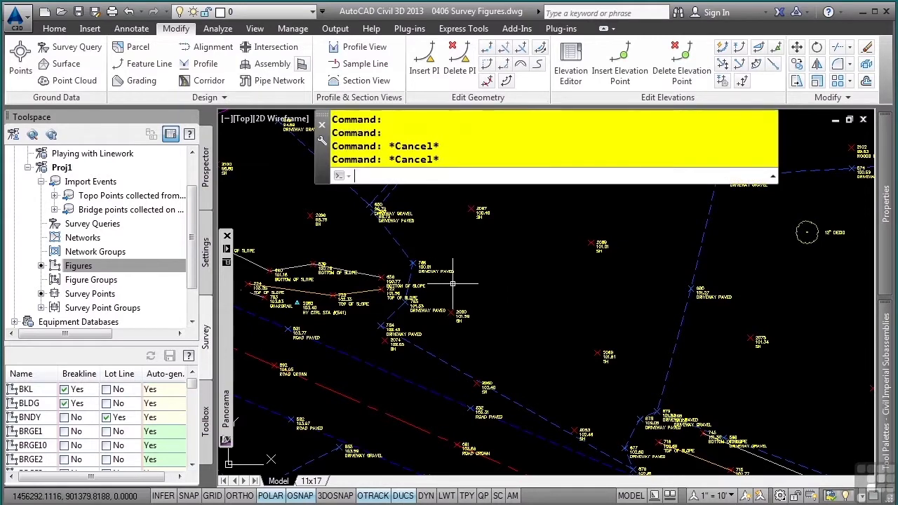
left_click(81, 266)
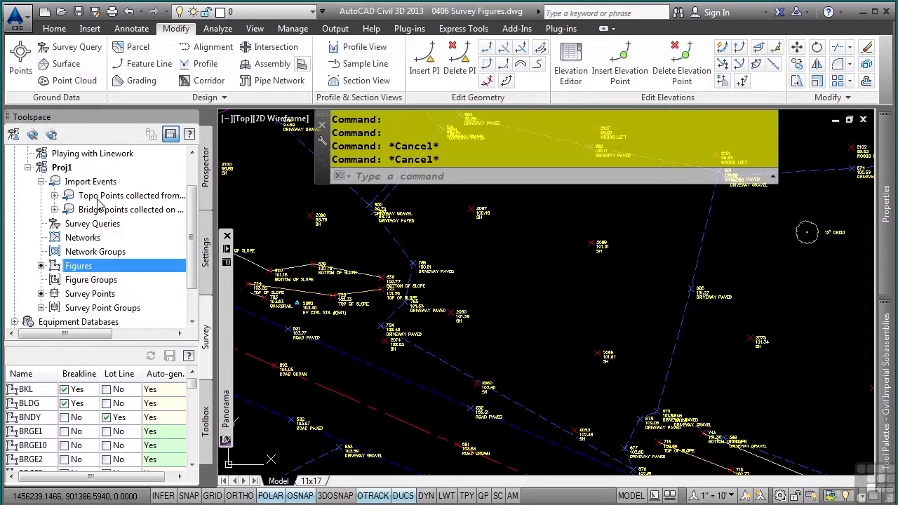
right_click(98, 198)
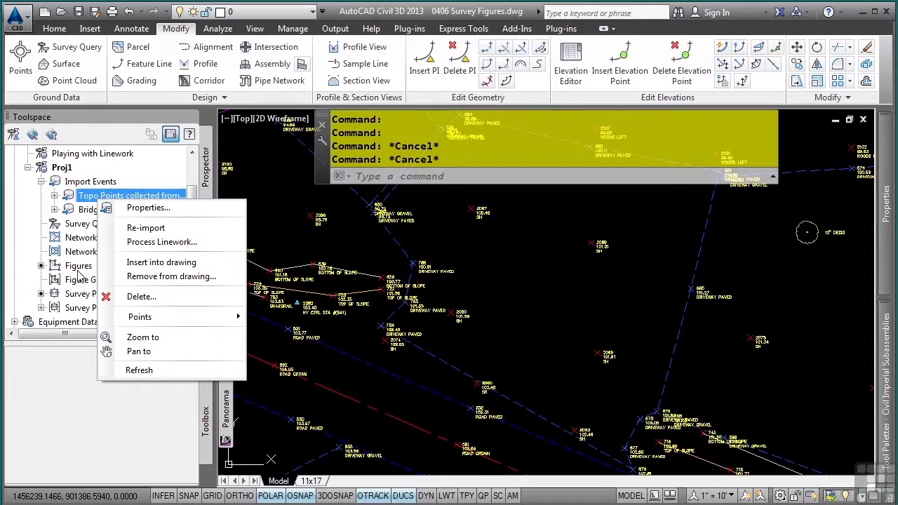
left_click(79, 269)
right_click(82, 268)
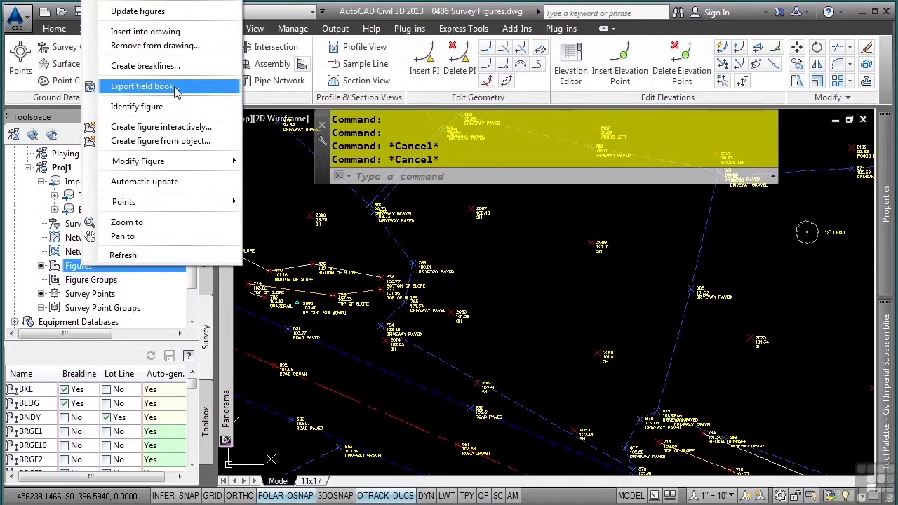
left_click(286, 238)
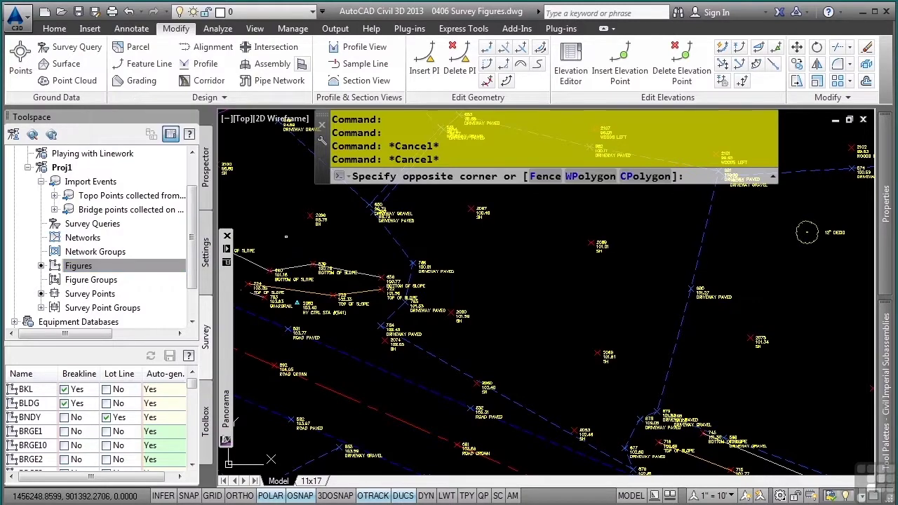